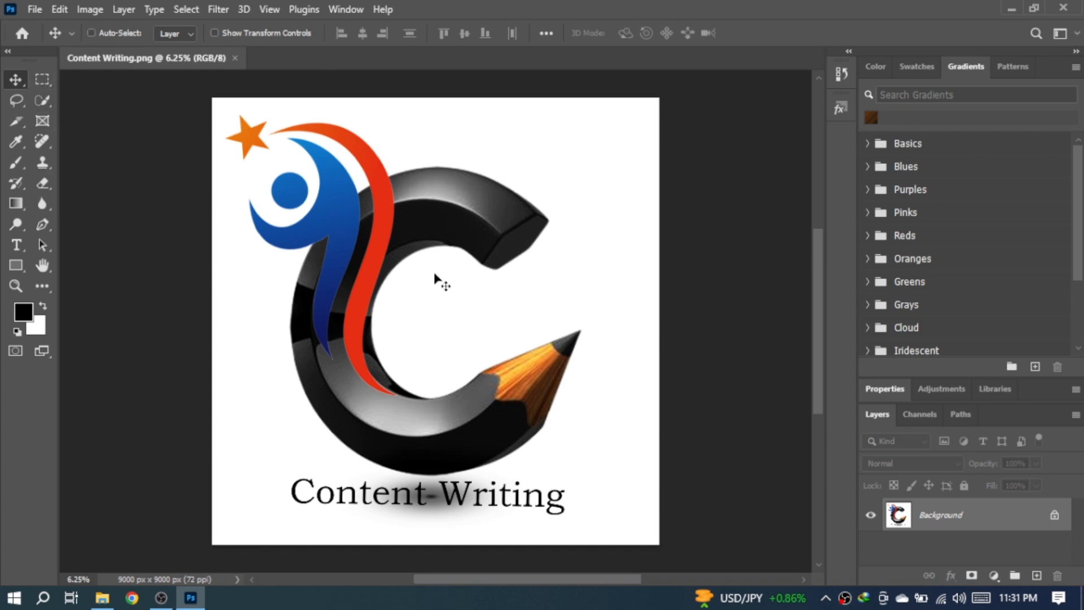
Step: Set up the Brush tool at about 98 px for retouching the dark spot between "Content" and "Writing"
{"action": "left_click", "coordinate": [16, 121]}
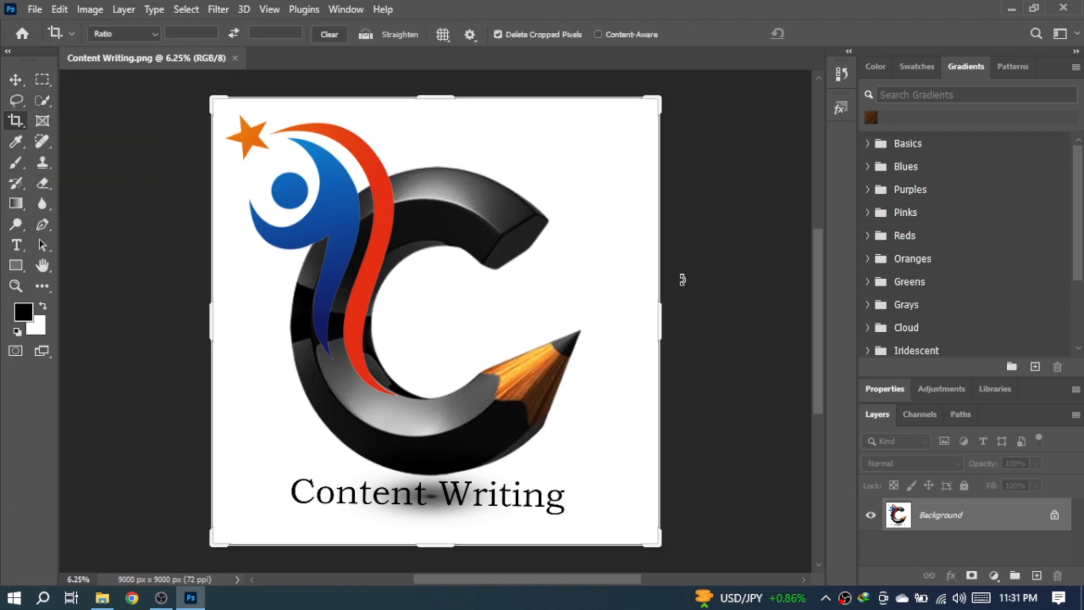
{"action": "key", "text": "v"}
{"action": "key", "text": "b"}
{"action": "scroll", "coordinate": [444, 503], "scroll_direction": "up", "scroll_amount": 1}
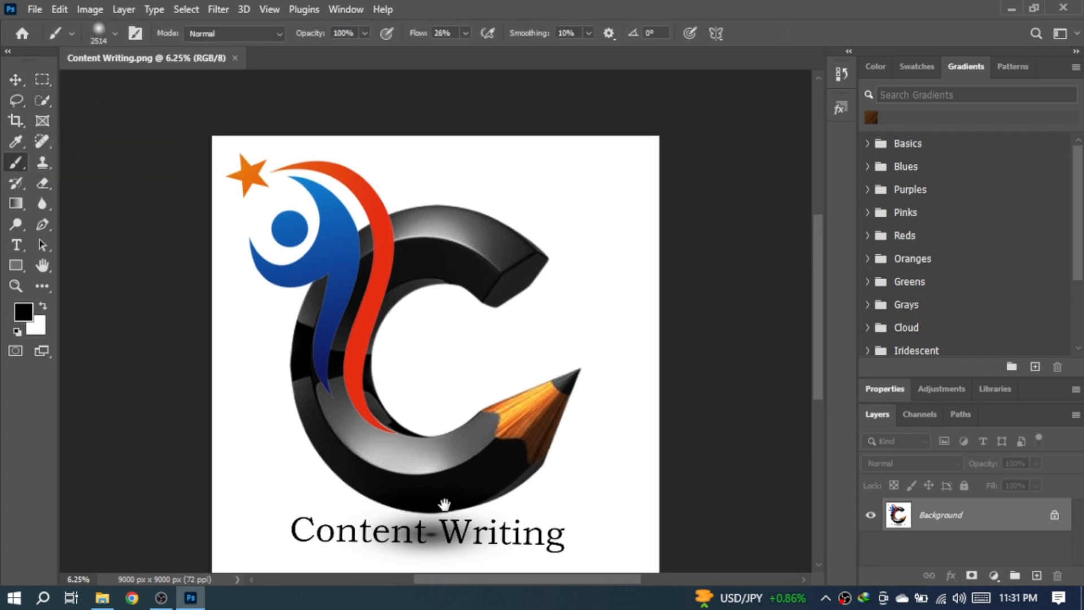
{"action": "scroll", "coordinate": [446, 497], "scroll_direction": "down", "scroll_amount": 4}
{"action": "scroll", "coordinate": [466, 398], "scroll_direction": "up", "scroll_amount": 20}
{"action": "scroll", "coordinate": [421, 429], "scroll_direction": "down", "scroll_amount": 4}
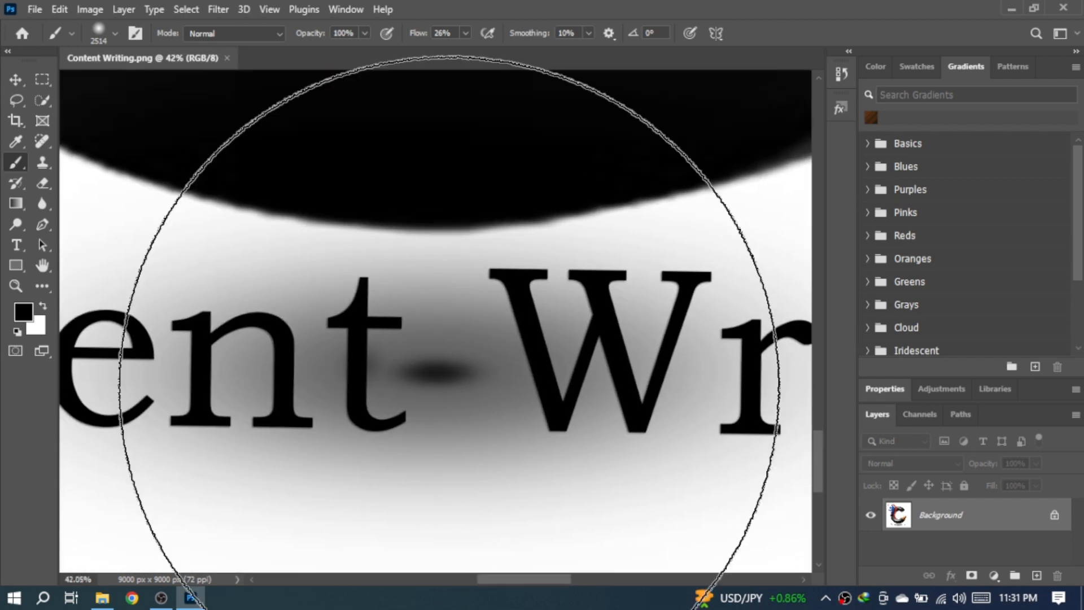
{"action": "key", "text": "bracketleft"}
{"action": "key", "text": "bracketleft"}
{"action": "key", "text": "bracketleft"}
{"action": "key", "text": "bracketleft"}
{"action": "key", "text": "bracketleft"}
{"action": "key", "text": "bracketleft"}
{"action": "key", "text": "bracketleft"}
{"action": "key", "text": "bracketleft"}
{"action": "key", "text": "bracketleft"}
{"action": "key", "text": "bracketleft"}
{"action": "key", "text": "bracketleft"}
{"action": "key", "text": "bracketleft"}
{"action": "scroll", "coordinate": [449, 370], "scroll_direction": "up", "scroll_amount": 2}
{"action": "left_click", "coordinate": [438, 356], "text": "alt"}
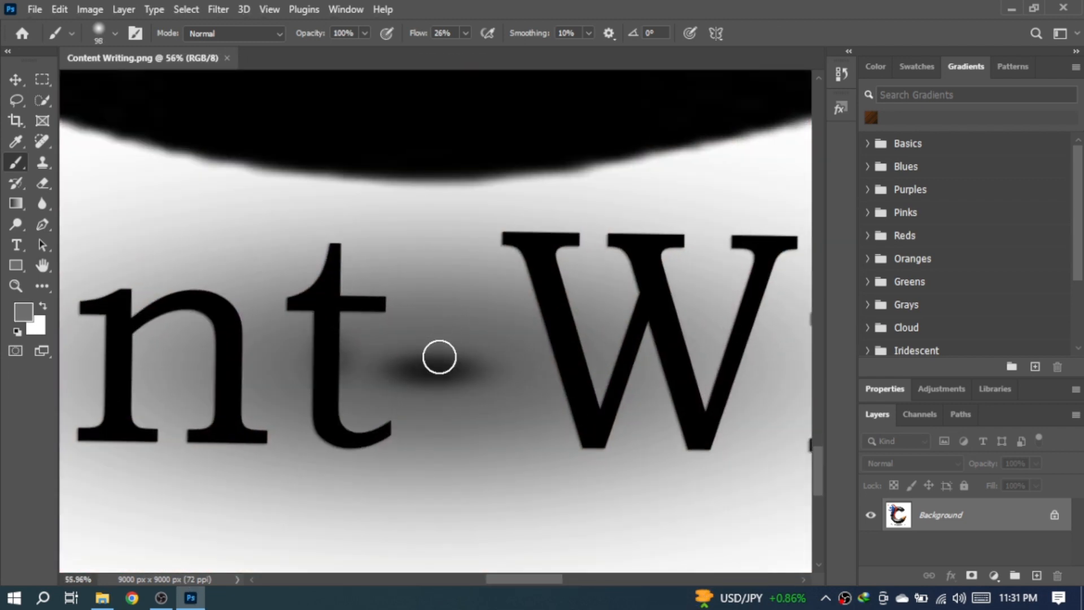
{"action": "left_click_drag", "start_coordinate": [433, 360], "coordinate": [474, 380]}
{"action": "key", "text": "ctrl+z"}
Step: Lower the brush flow to 9% and paint sampled gray over the dark spot between "Content" and "Writing"
{"action": "left_click_drag", "start_coordinate": [417, 34], "coordinate": [407, 35]}
{"action": "left_click", "coordinate": [443, 329], "text": "alt"}
{"action": "mouse_move", "coordinate": [443, 354]}
{"action": "left_mouse_down"}
{"action": "mouse_move", "coordinate": [408, 357]}
{"action": "mouse_move", "coordinate": [402, 377]}
{"action": "mouse_move", "coordinate": [467, 382]}
{"action": "mouse_move", "coordinate": [419, 359]}
{"action": "mouse_move", "coordinate": [445, 394]}
{"action": "mouse_move", "coordinate": [463, 350]}
{"action": "mouse_move", "coordinate": [437, 336]}
{"action": "mouse_move", "coordinate": [439, 345]}
{"action": "mouse_move", "coordinate": [409, 353]}
{"action": "mouse_move", "coordinate": [415, 377]}
{"action": "mouse_move", "coordinate": [468, 383]}
{"action": "mouse_move", "coordinate": [471, 354]}
{"action": "mouse_move", "coordinate": [414, 346]}
{"action": "mouse_move", "coordinate": [395, 379]}
{"action": "mouse_move", "coordinate": [457, 393]}
{"action": "mouse_move", "coordinate": [436, 348]}
{"action": "mouse_move", "coordinate": [404, 362]}
{"action": "mouse_move", "coordinate": [407, 395]}
{"action": "mouse_move", "coordinate": [377, 351]}
{"action": "left_mouse_up"}
{"action": "scroll", "coordinate": [377, 351], "scroll_direction": "down", "scroll_amount": 10, "text": "alt"}
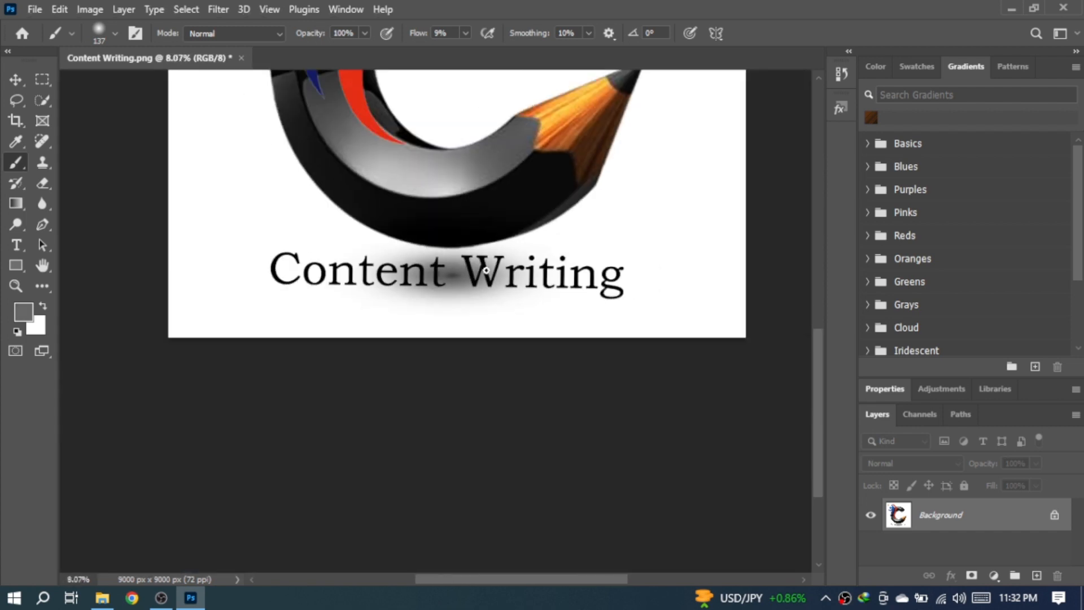
Step: Smudge the lower inner edge of the C near the pencil's wood with the Smudge tool at 50% strength
{"action": "scroll", "coordinate": [477, 310], "scroll_direction": "up", "scroll_amount": 3}
{"action": "right_click", "coordinate": [43, 204]}
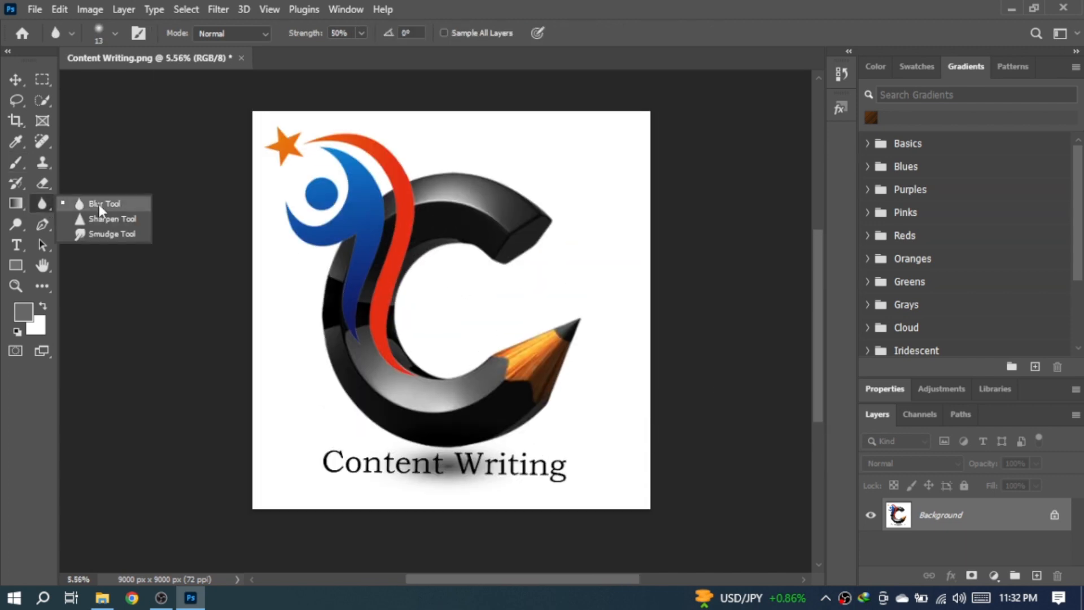
{"action": "left_click", "coordinate": [102, 237]}
{"action": "scroll", "coordinate": [376, 355], "scroll_direction": "up", "scroll_amount": 5, "text": "alt"}
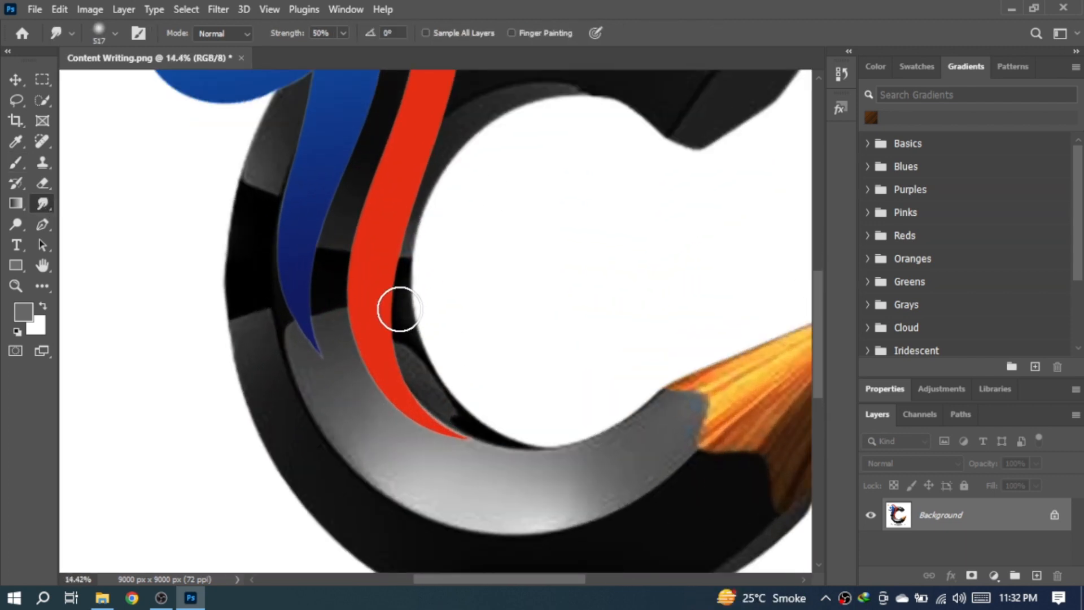
{"action": "scroll", "coordinate": [394, 307], "scroll_direction": "down", "scroll_amount": 2, "text": "alt"}
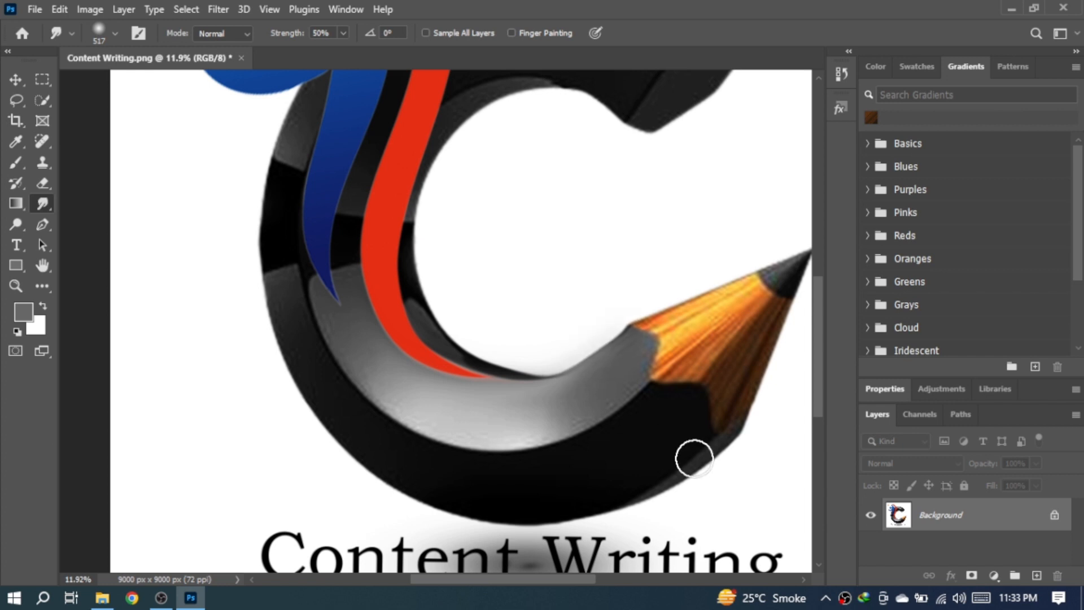
{"action": "scroll", "coordinate": [694, 458], "scroll_direction": "up", "scroll_amount": 1}
{"action": "scroll", "coordinate": [598, 384], "scroll_direction": "down", "scroll_amount": 1}
{"action": "scroll", "coordinate": [485, 376], "scroll_direction": "up", "scroll_amount": 6}
{"action": "left_click_drag", "start_coordinate": [570, 347], "coordinate": [467, 327]}
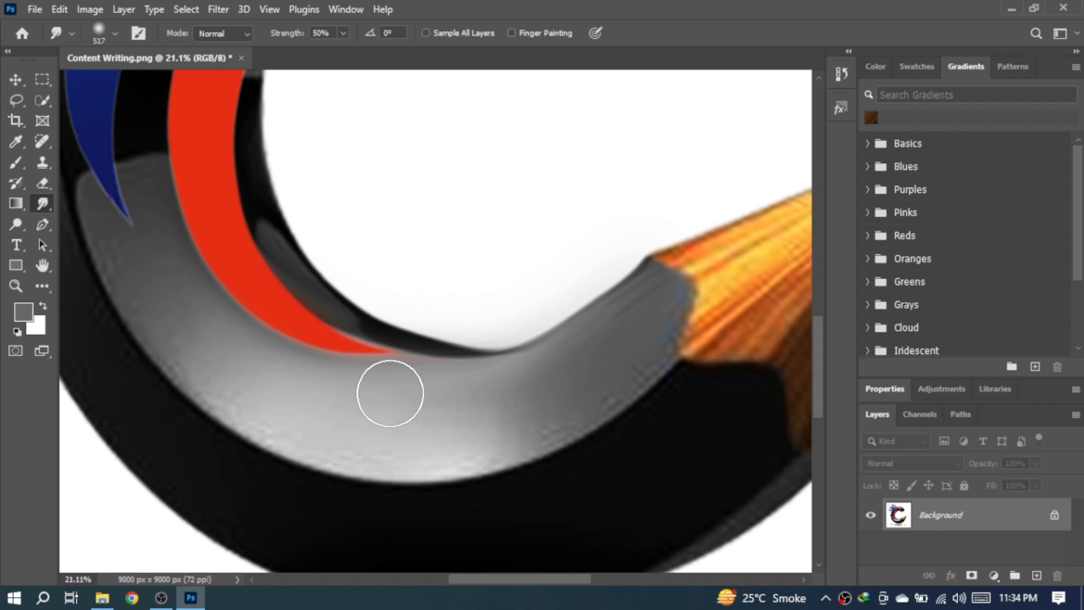
Step: Extend the red ribbon's tip along the C's inner curve with smudge strokes, undoing the unwanted ones
{"action": "key", "text": "ctrl+z"}
{"action": "key", "text": "ctrl+z"}
{"action": "key", "text": "ctrl+z"}
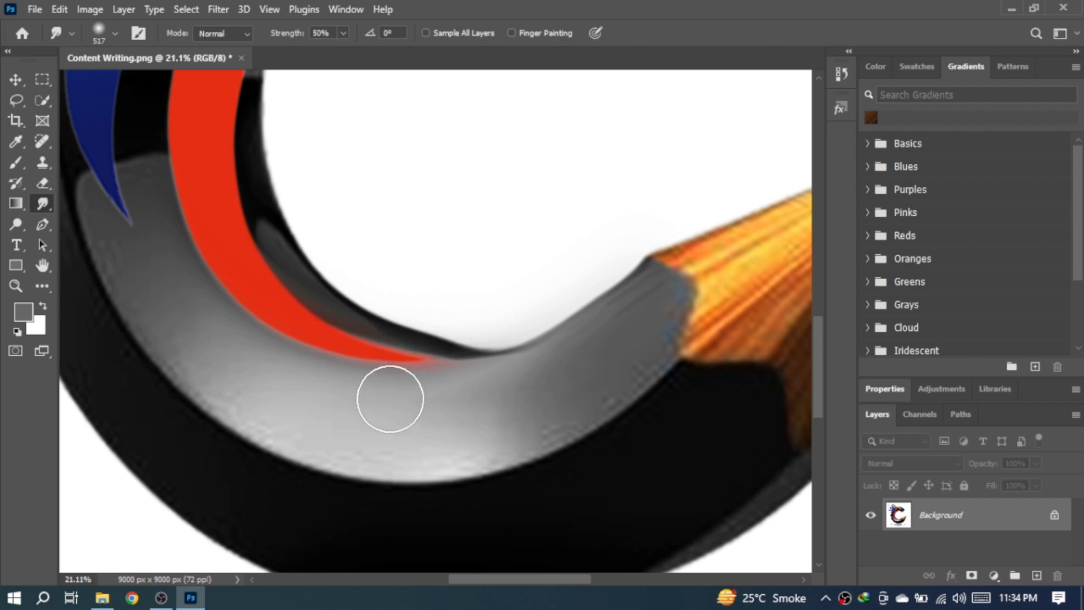
{"action": "key", "text": "ctrl+z"}
{"action": "key", "text": "ctrl+z"}
{"action": "key", "text": "ctrl+z"}
{"action": "key", "text": "ctrl+z"}
{"action": "key", "text": "ctrl+z"}
{"action": "key", "text": "ctrl+z"}
{"action": "key", "text": "ctrl+z"}
{"action": "key", "text": "ctrl+z"}
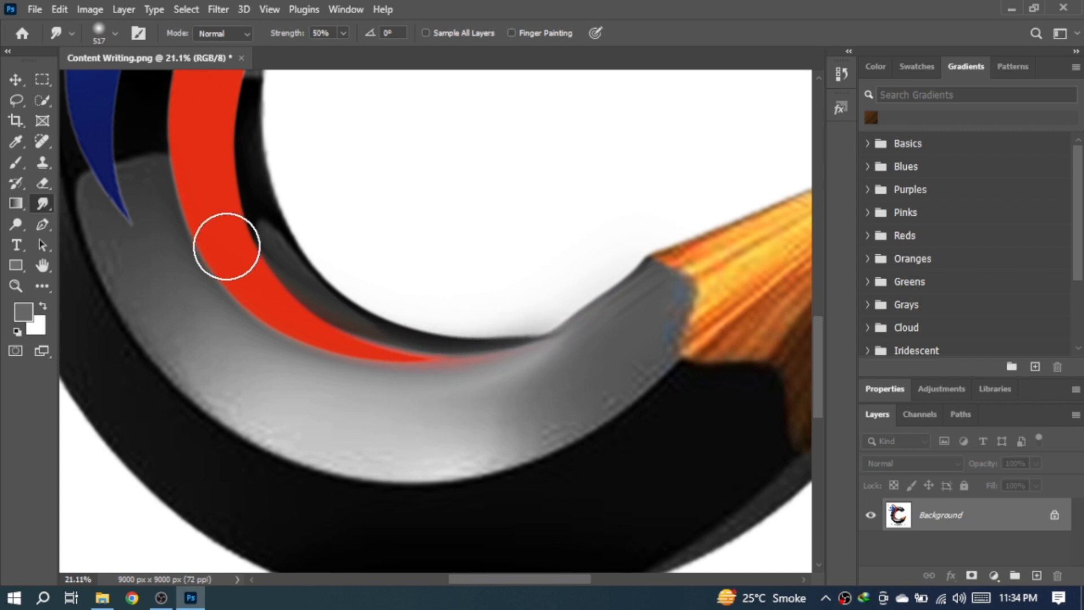
{"action": "key", "text": "ctrl+z"}
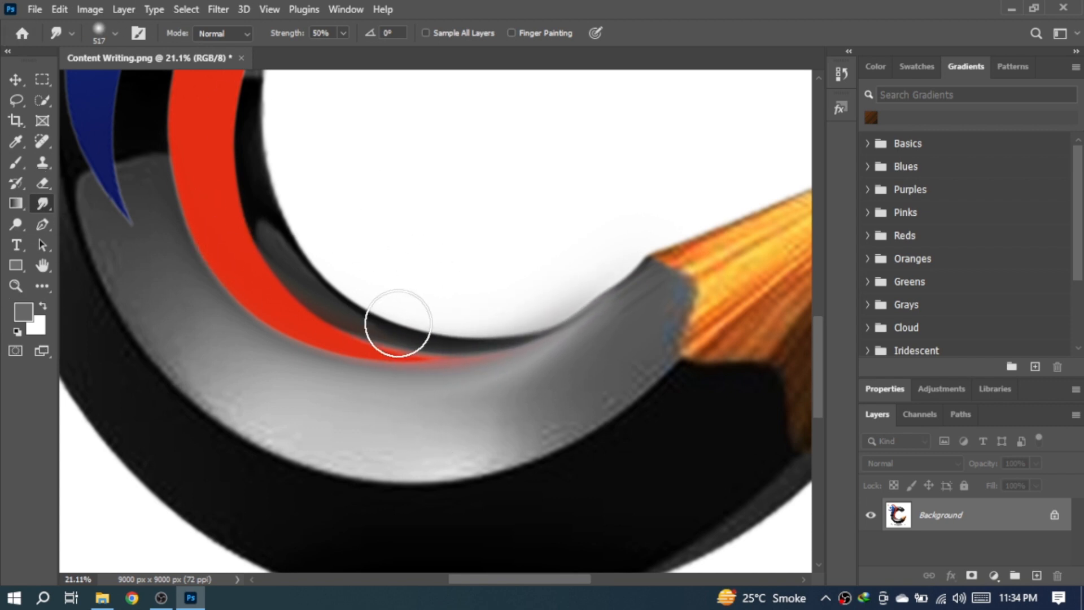
{"action": "key", "text": "ctrl+z"}
{"action": "key", "text": "ctrl+z"}
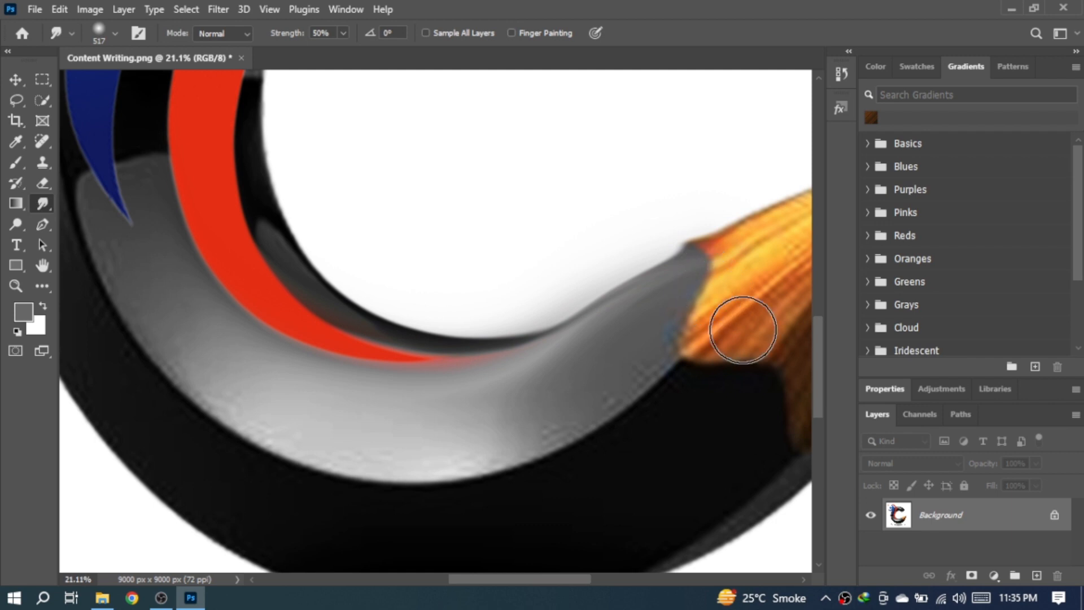
Step: Enlarge the smudge brush to 637 px and smudge the red ribbon and gray surface toward the pencil's wood
{"action": "scroll", "coordinate": [297, 268], "scroll_direction": "up", "scroll_amount": 1}
{"action": "left_click_drag", "start_coordinate": [372, 259], "coordinate": [324, 259]}
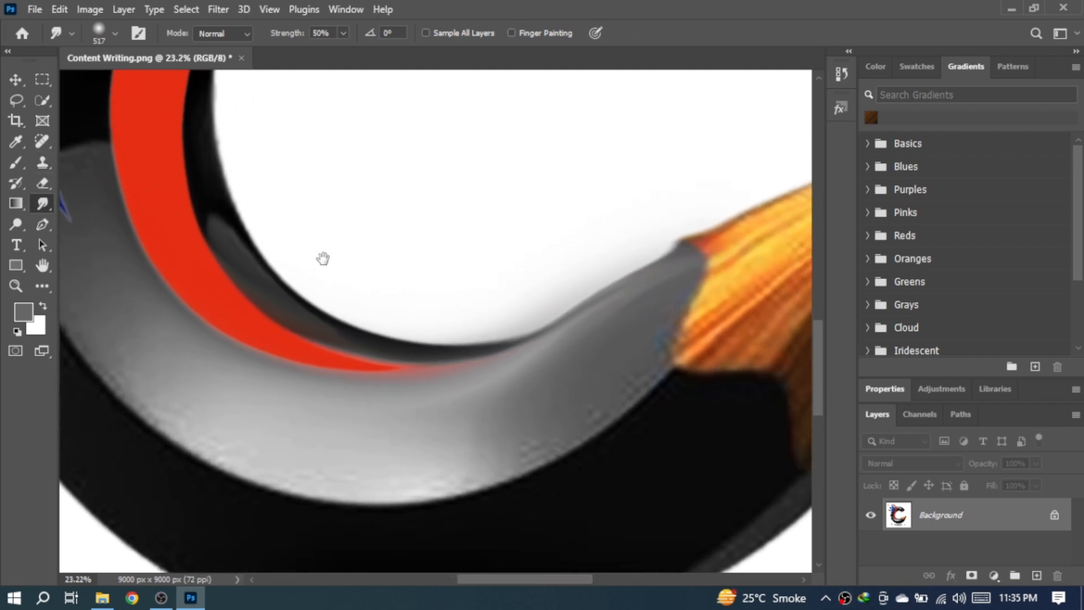
{"action": "right_click", "coordinate": [149, 178], "text": "alt"}
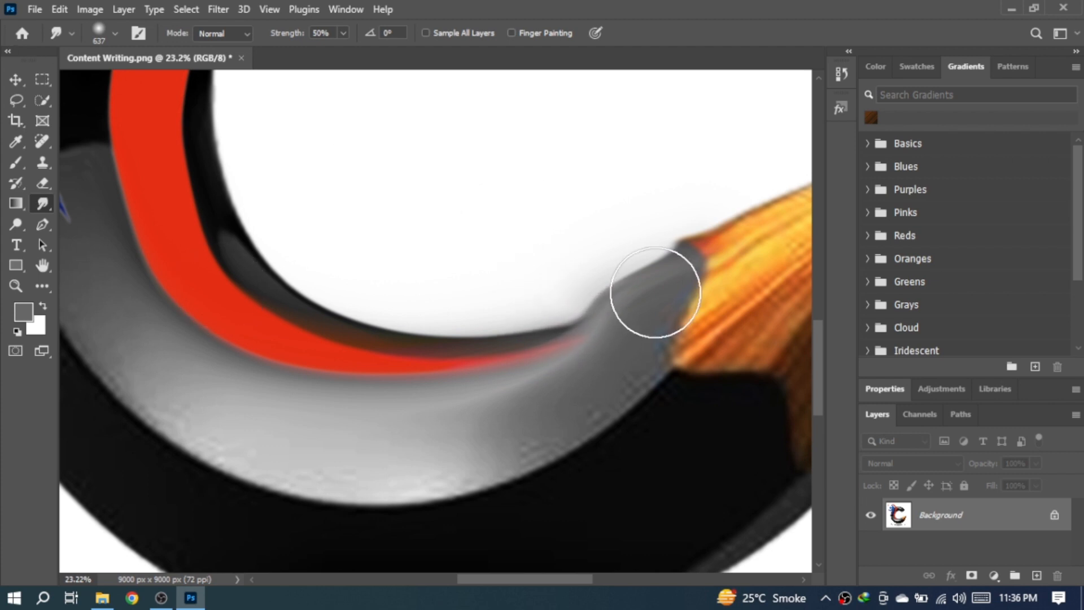
{"action": "mouse_move", "coordinate": [656, 294]}
{"action": "left_mouse_down"}
{"action": "mouse_move", "coordinate": [670, 275]}
{"action": "mouse_move", "coordinate": [662, 334]}
{"action": "mouse_move", "coordinate": [679, 303]}
{"action": "mouse_move", "coordinate": [712, 298]}
{"action": "mouse_move", "coordinate": [731, 266]}
{"action": "mouse_move", "coordinate": [757, 283]}
{"action": "left_mouse_up"}
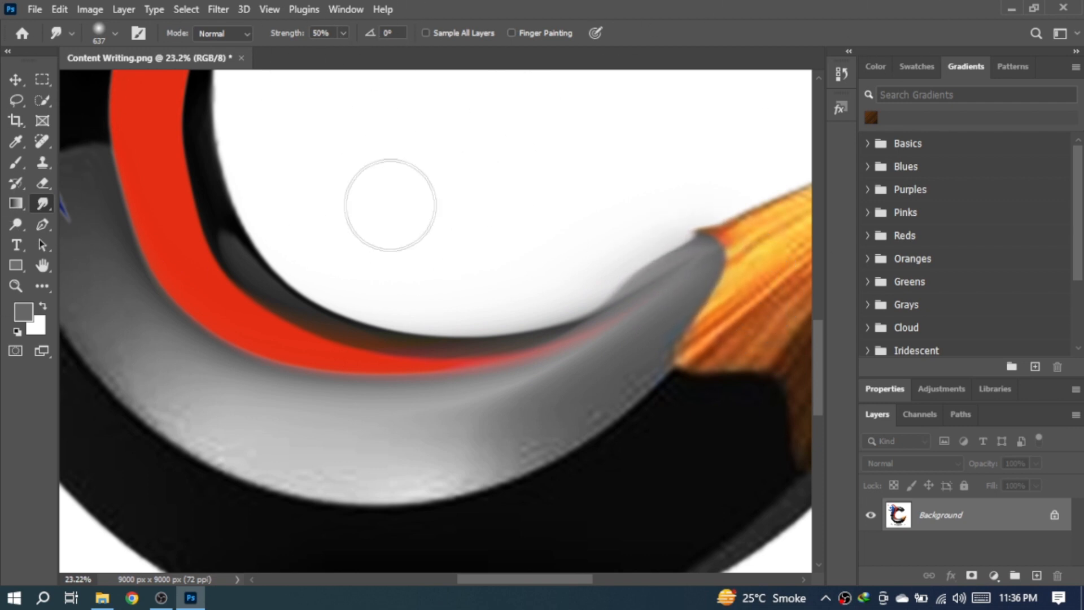
{"action": "mouse_move", "coordinate": [653, 277]}
{"action": "left_mouse_down"}
{"action": "mouse_move", "coordinate": [615, 242]}
{"action": "mouse_move", "coordinate": [714, 262]}
{"action": "left_mouse_up"}
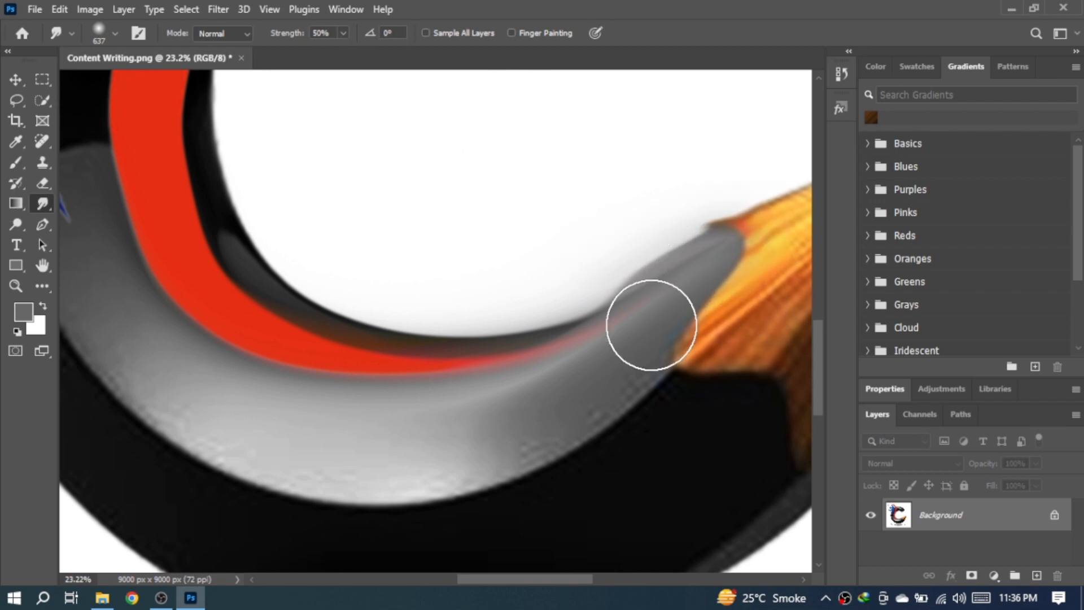
Step: Set the smudge brush to 661 px and stretch the red ribbon and gray edge further into the pencil's wood
{"action": "scroll", "coordinate": [377, 230], "scroll_direction": "down", "scroll_amount": 5}
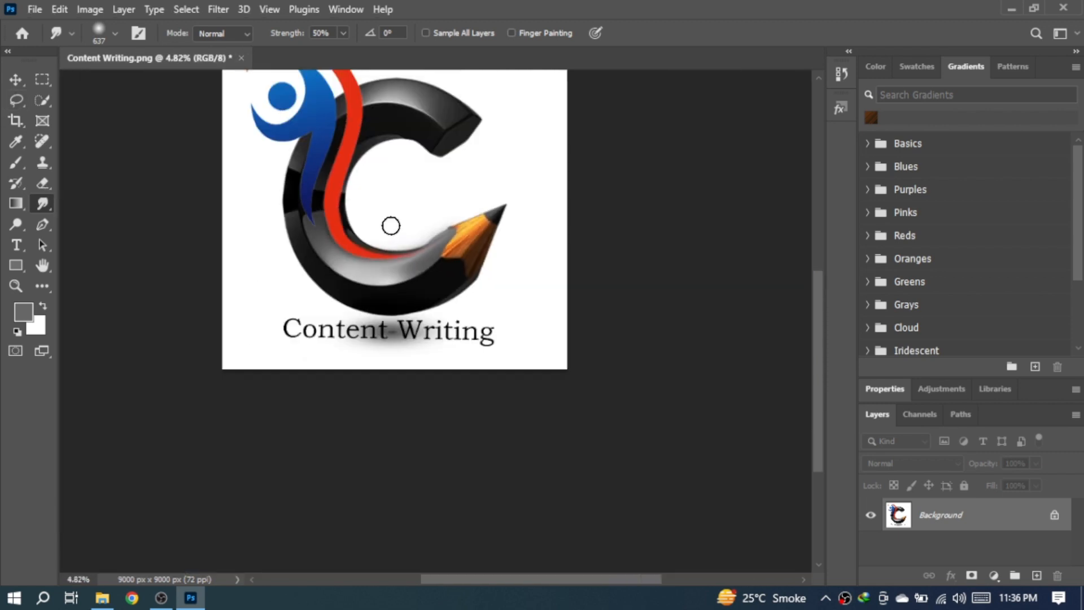
{"action": "scroll", "coordinate": [390, 225], "scroll_direction": "down", "scroll_amount": 2}
{"action": "scroll", "coordinate": [396, 215], "scroll_direction": "up", "scroll_amount": 6}
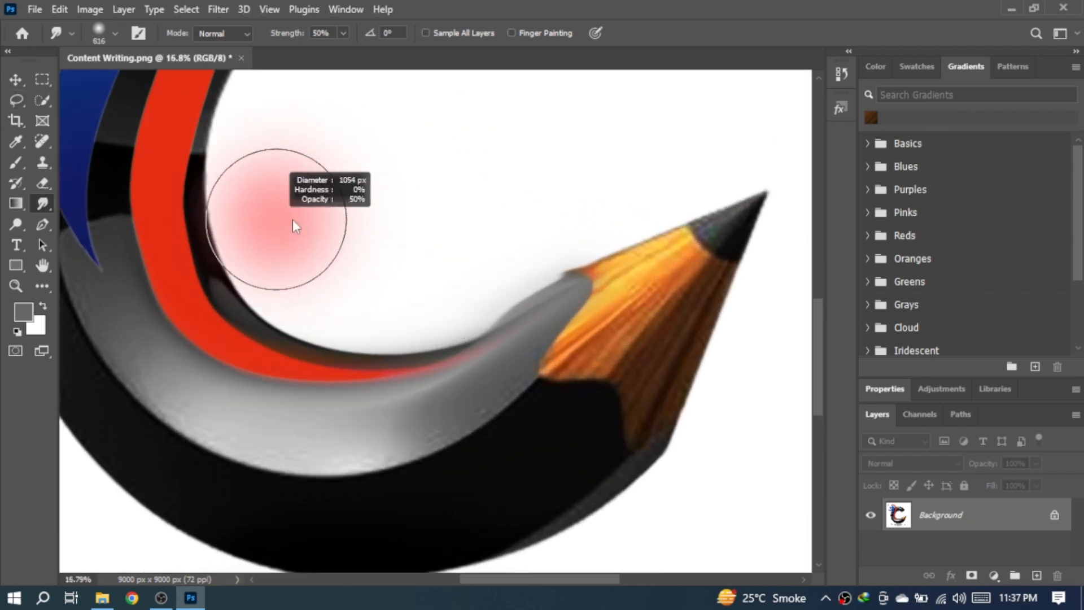
{"action": "left_click_drag", "start_coordinate": [293, 220], "coordinate": [305, 226]}
{"action": "left_click_drag", "start_coordinate": [332, 260], "coordinate": [341, 258]}
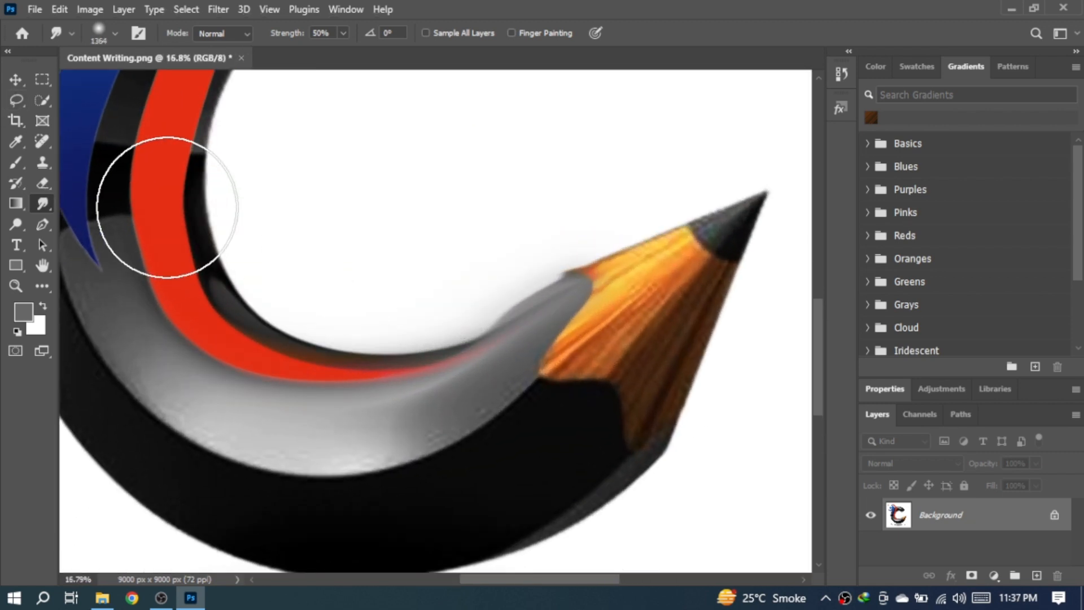
{"action": "mouse_move", "coordinate": [168, 208]}
{"action": "left_mouse_down"}
{"action": "mouse_move", "coordinate": [138, 210]}
{"action": "mouse_move", "coordinate": [157, 195]}
{"action": "left_mouse_up"}
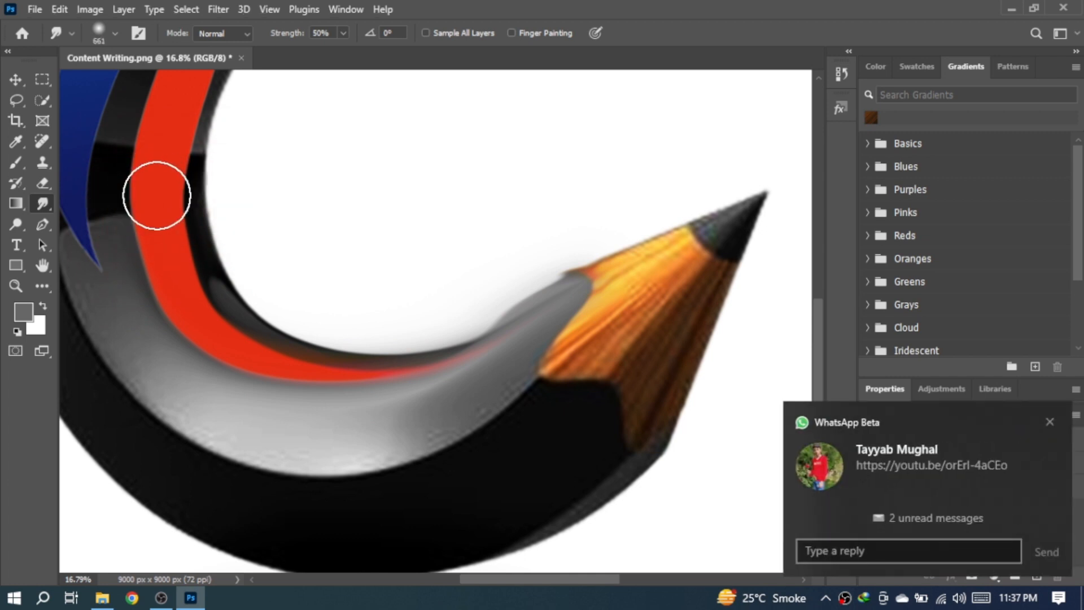
{"action": "mouse_move", "coordinate": [187, 309]}
{"action": "left_mouse_down"}
{"action": "mouse_move", "coordinate": [224, 343]}
{"action": "mouse_move", "coordinate": [288, 365]}
{"action": "mouse_move", "coordinate": [352, 369]}
{"action": "mouse_move", "coordinate": [491, 339]}
{"action": "mouse_move", "coordinate": [616, 271]}
{"action": "left_mouse_up"}
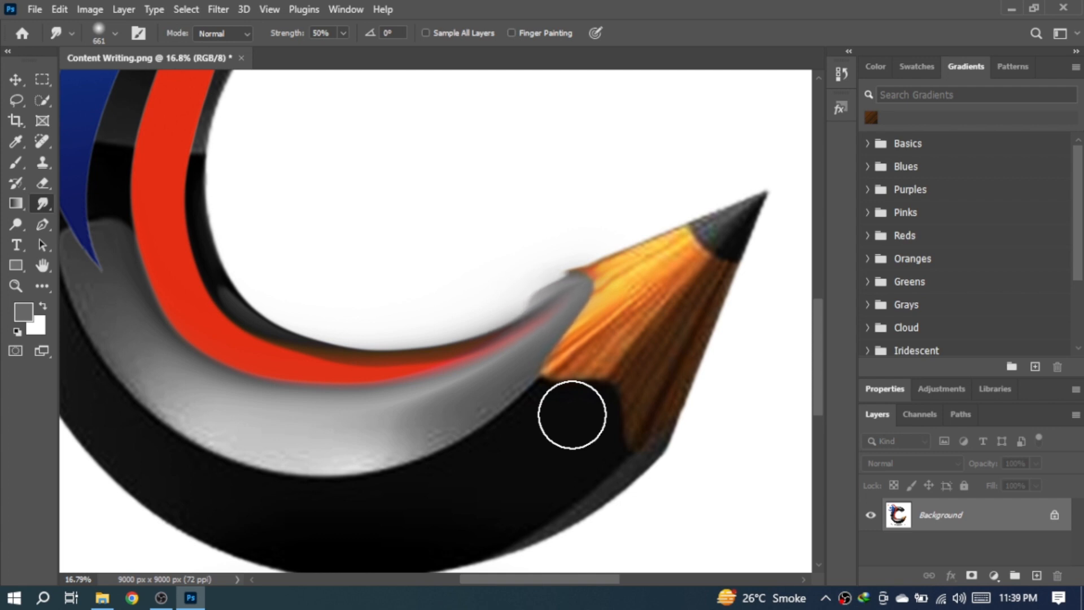
{"action": "left_click_drag", "start_coordinate": [602, 295], "coordinate": [609, 252]}
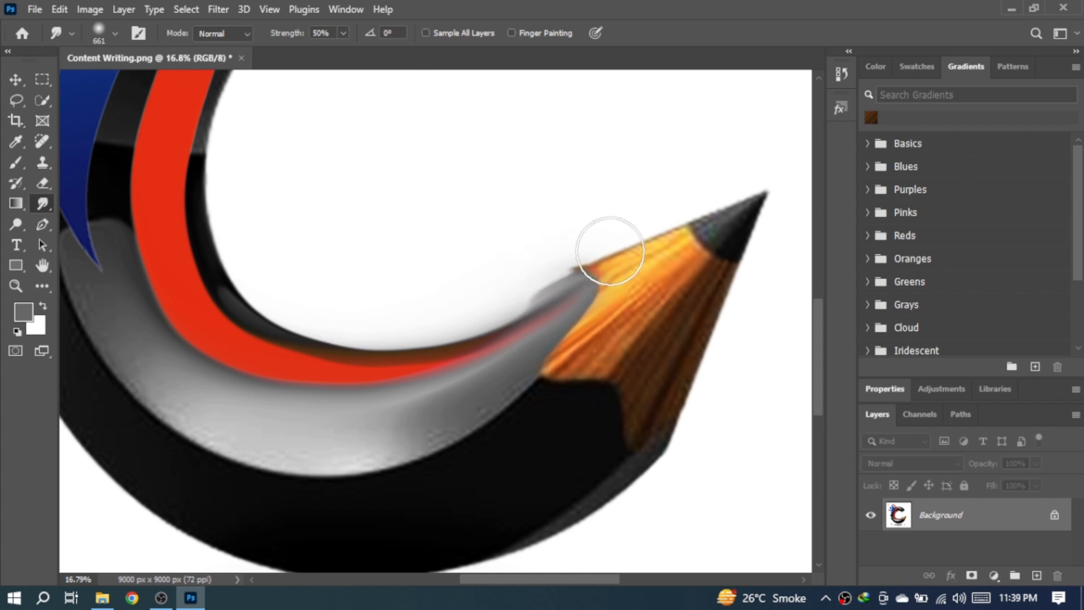
{"action": "mouse_move", "coordinate": [559, 305]}
{"action": "left_mouse_down"}
{"action": "mouse_move", "coordinate": [590, 282]}
{"action": "mouse_move", "coordinate": [565, 261]}
{"action": "left_mouse_up"}
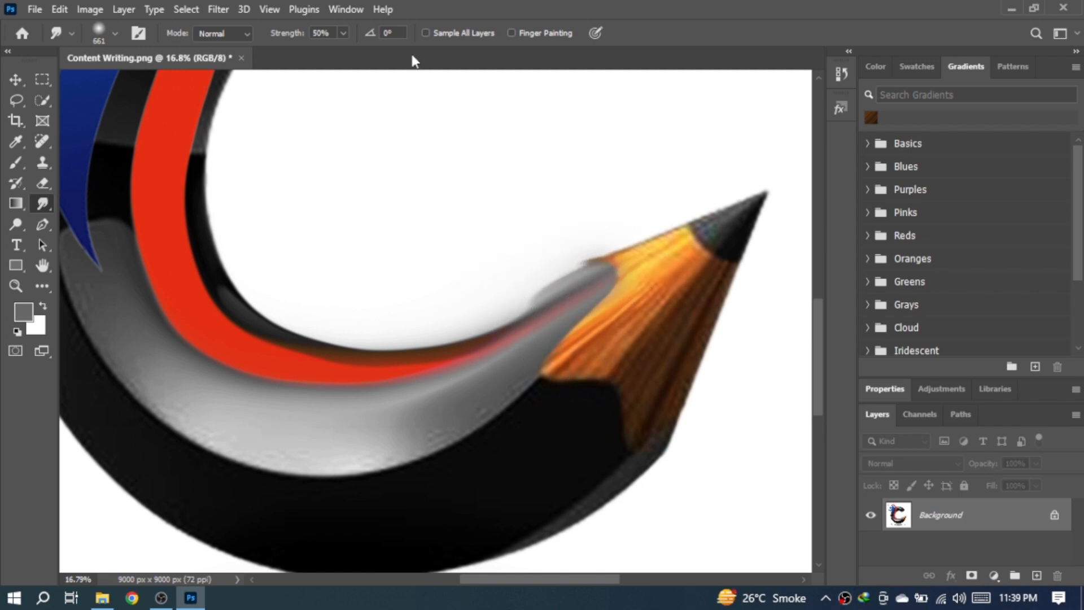
Step: Place the original Content Writing image from File Explorer as a full-canvas layer above the smudged background
{"action": "scroll", "coordinate": [215, 222], "scroll_direction": "down", "scroll_amount": 5}
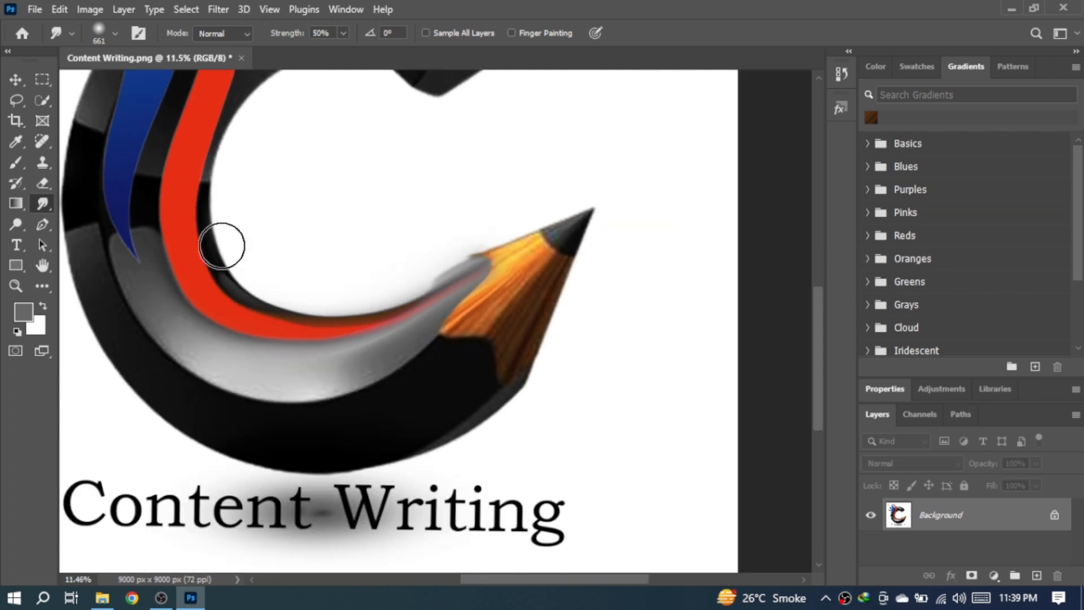
{"action": "scroll", "coordinate": [183, 245], "scroll_direction": "up", "scroll_amount": 3}
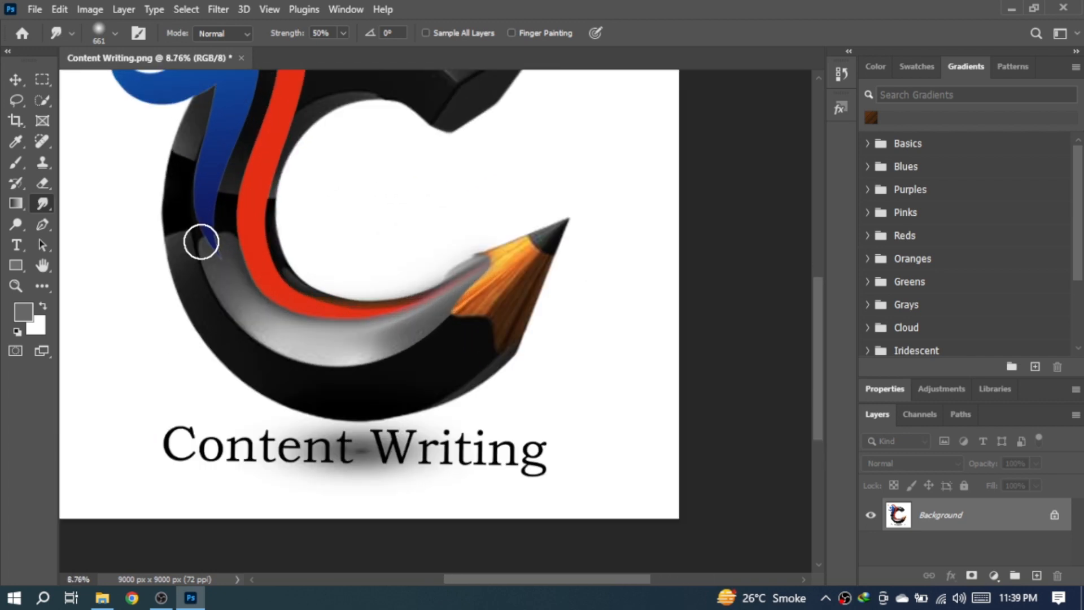
{"action": "scroll", "coordinate": [426, 291], "scroll_direction": "down", "scroll_amount": 2}
{"action": "scroll", "coordinate": [426, 292], "scroll_direction": "up", "scroll_amount": 2}
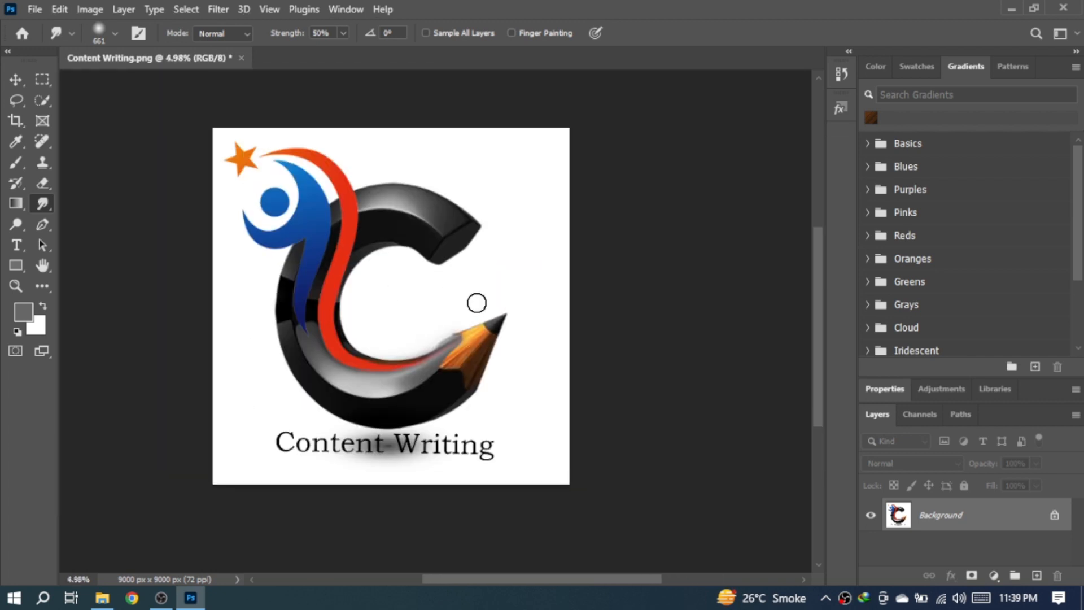
{"action": "left_click", "coordinate": [106, 596]}
{"action": "left_click_drag", "start_coordinate": [951, 117], "coordinate": [374, 333]}
{"action": "scroll", "coordinate": [473, 345], "scroll_direction": "up", "scroll_amount": 2}
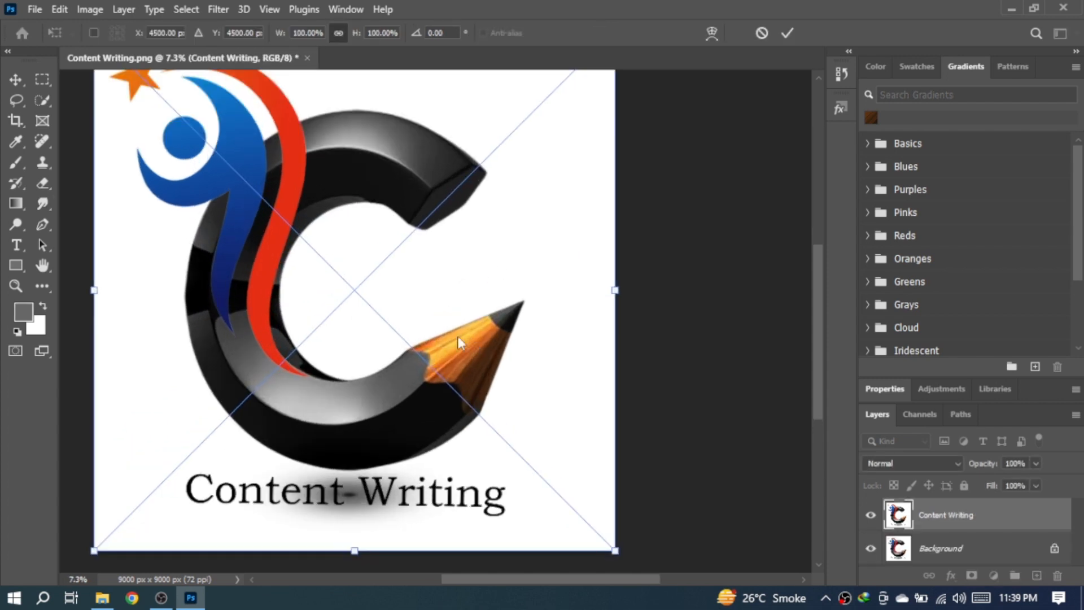
{"action": "key", "text": "alt+space"}
{"action": "key", "text": "Escape"}
{"action": "key", "text": "Return"}
Step: Rasterize the Content Writing layer and erase its lower inner curve with a 1432 px eraser
{"action": "left_click", "coordinate": [49, 184]}
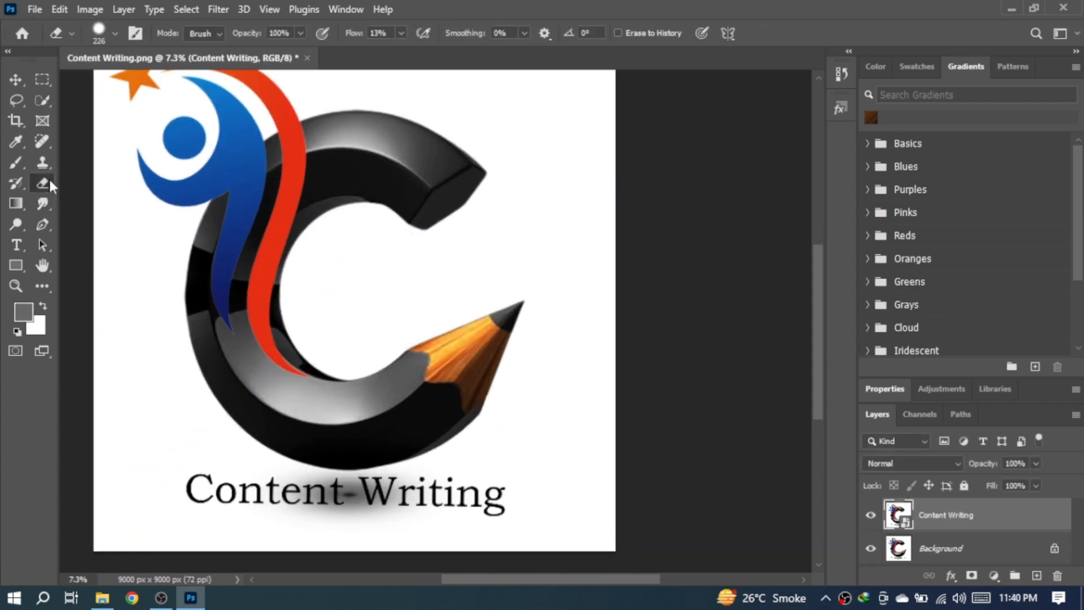
{"action": "left_click", "coordinate": [367, 289]}
{"action": "key", "text": "Return"}
{"action": "right_click", "coordinate": [298, 235], "text": "alt"}
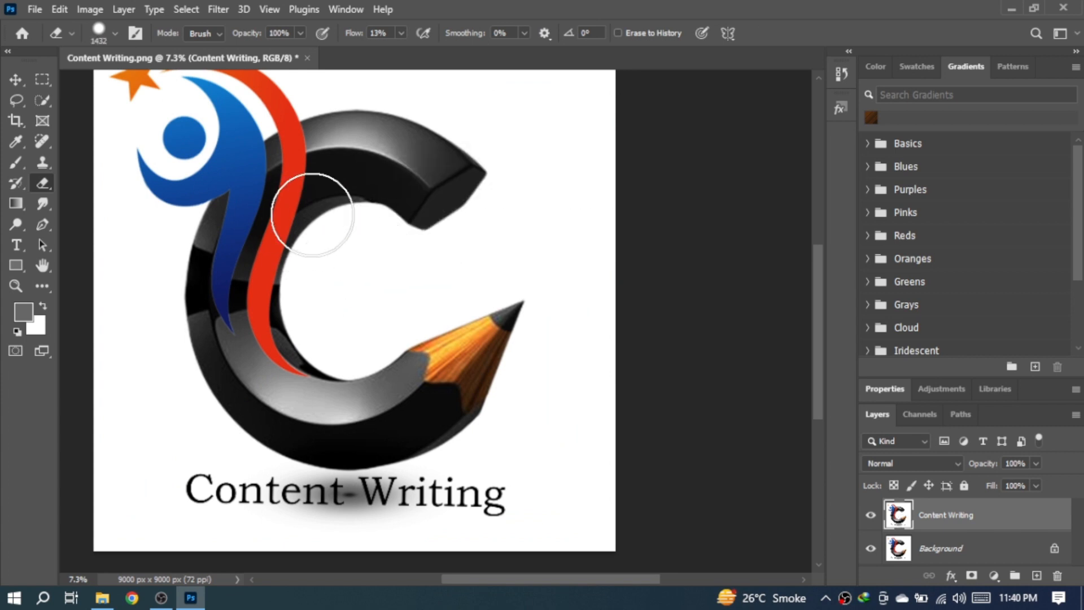
{"action": "mouse_move", "coordinate": [312, 213]}
{"action": "left_mouse_down"}
{"action": "mouse_move", "coordinate": [300, 328]}
{"action": "mouse_move", "coordinate": [325, 328]}
{"action": "mouse_move", "coordinate": [294, 402]}
{"action": "mouse_move", "coordinate": [241, 347]}
{"action": "mouse_move", "coordinate": [251, 311]}
{"action": "mouse_move", "coordinate": [319, 342]}
{"action": "mouse_move", "coordinate": [361, 344]}
{"action": "mouse_move", "coordinate": [438, 309]}
{"action": "mouse_move", "coordinate": [352, 337]}
{"action": "mouse_move", "coordinate": [444, 299]}
{"action": "mouse_move", "coordinate": [373, 339]}
{"action": "mouse_move", "coordinate": [431, 308]}
{"action": "mouse_move", "coordinate": [446, 371]}
{"action": "mouse_move", "coordinate": [503, 333]}
{"action": "mouse_move", "coordinate": [378, 349]}
{"action": "mouse_move", "coordinate": [216, 418]}
{"action": "mouse_move", "coordinate": [339, 317]}
{"action": "mouse_move", "coordinate": [351, 437]}
{"action": "mouse_move", "coordinate": [422, 446]}
{"action": "mouse_move", "coordinate": [529, 285]}
{"action": "mouse_move", "coordinate": [458, 506]}
{"action": "mouse_move", "coordinate": [260, 476]}
{"action": "mouse_move", "coordinate": [407, 490]}
{"action": "left_mouse_up"}
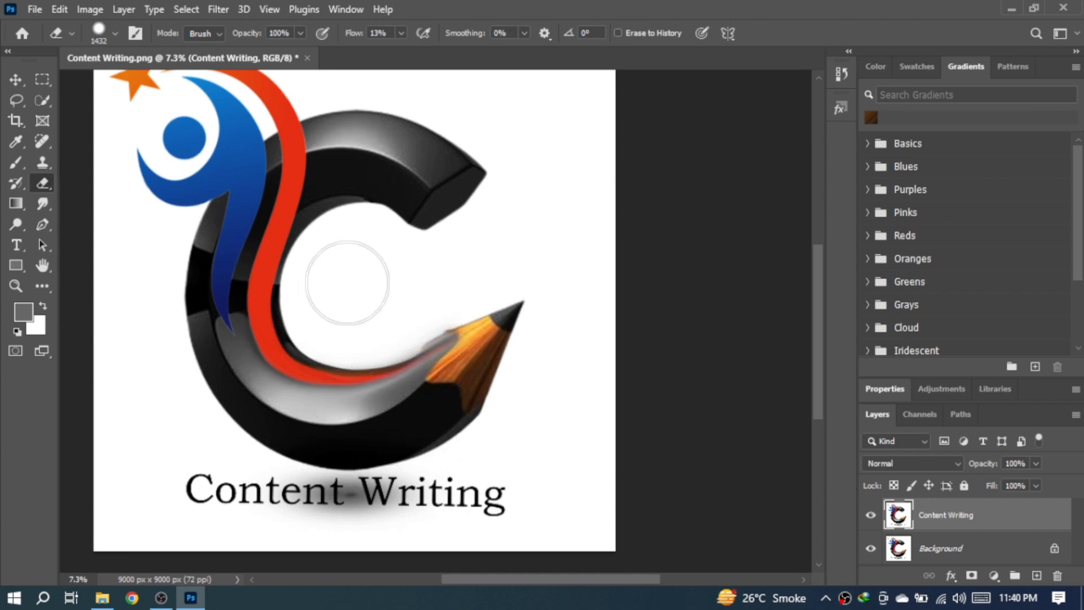
Step: Compare the original logo with the smudged version by toggling the Content Writing layer's visibility
{"action": "scroll", "coordinate": [437, 249], "scroll_direction": "down", "scroll_amount": 2}
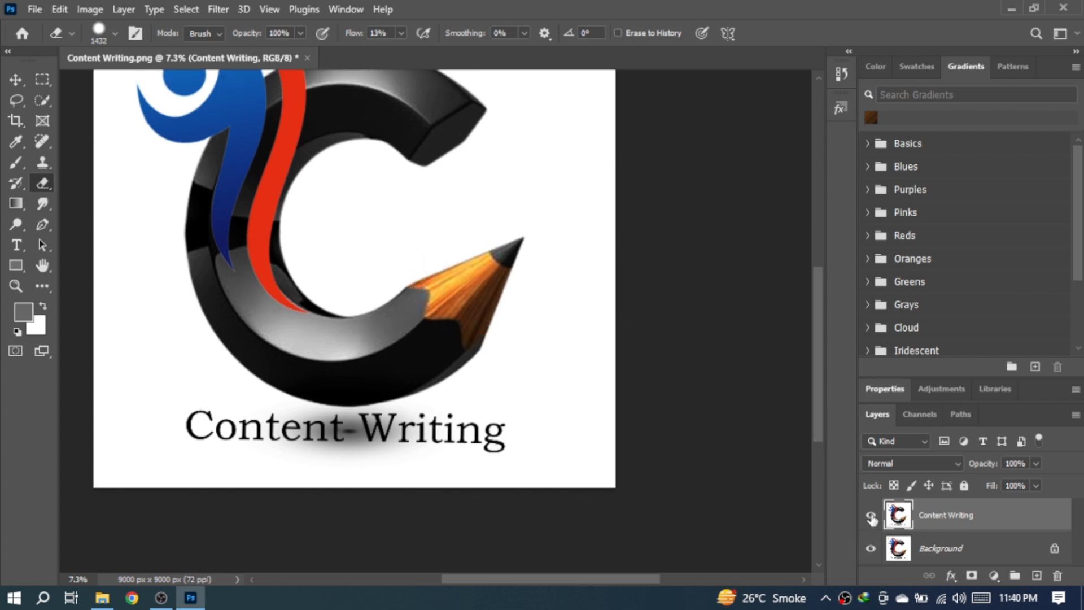
{"action": "left_click", "coordinate": [871, 518]}
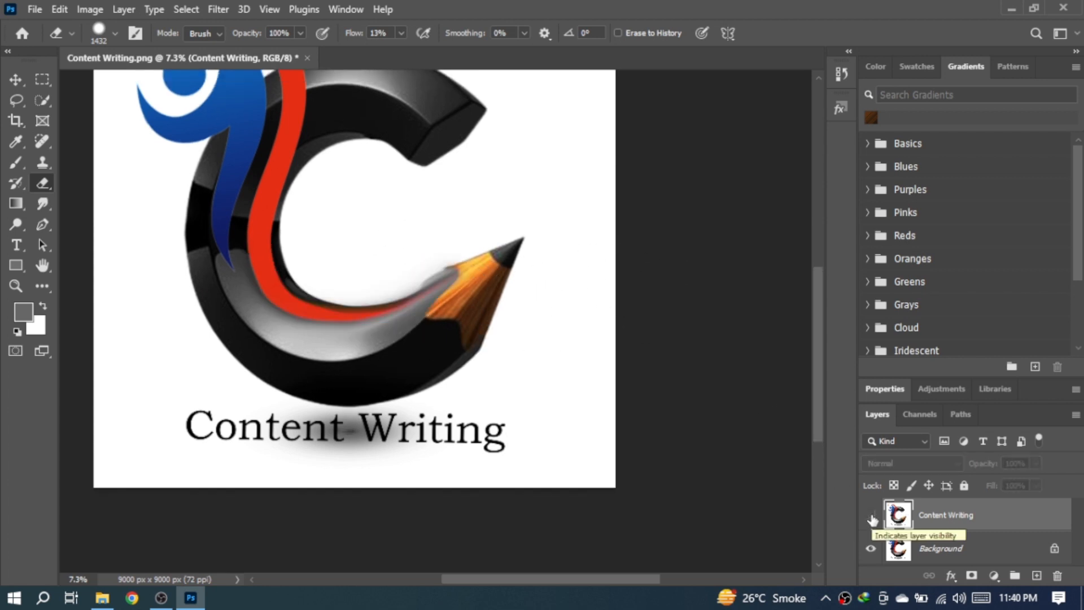
{"action": "left_click", "coordinate": [871, 516]}
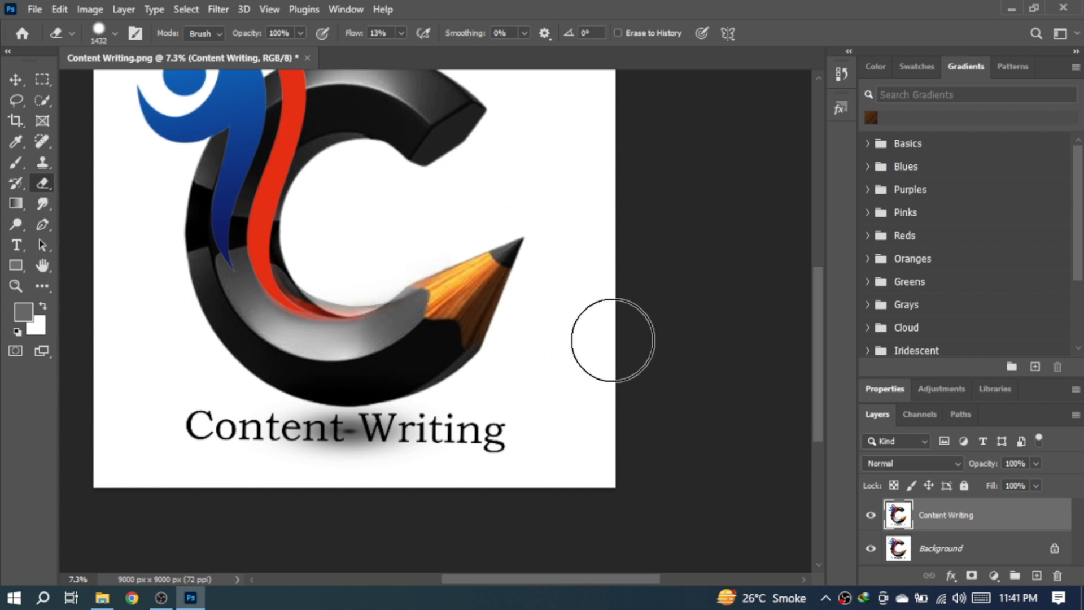
{"action": "left_click", "coordinate": [870, 516]}
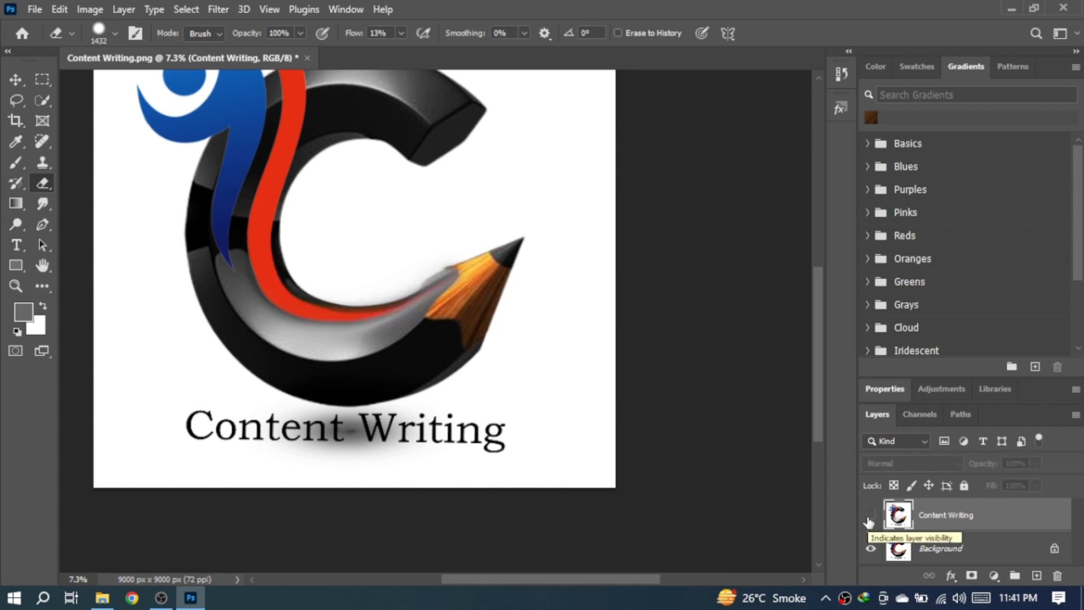
Step: Compare the partly erased Content Writing layer with the Background by toggling the visibility of each layer
{"action": "left_click", "coordinate": [870, 516]}
{"action": "left_click", "coordinate": [870, 516]}
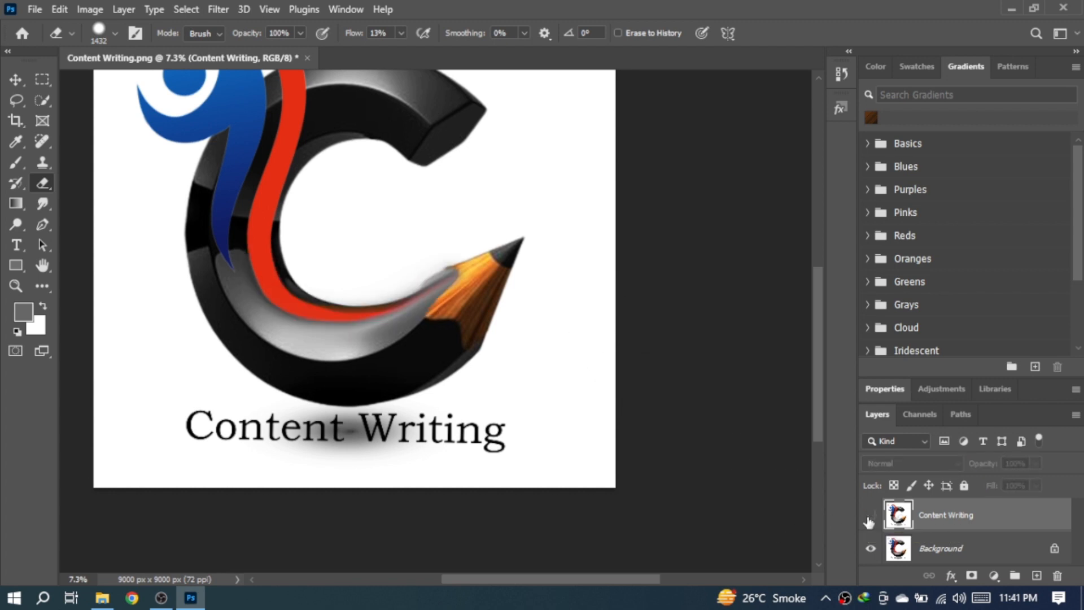
{"action": "left_click", "coordinate": [871, 516]}
{"action": "left_click", "coordinate": [870, 549]}
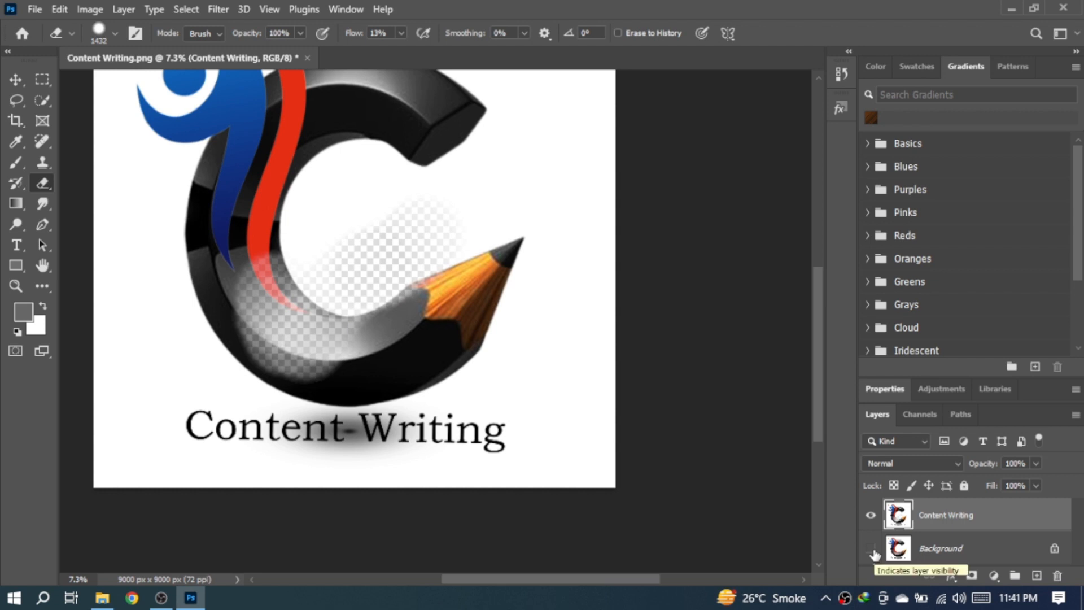
{"action": "left_click", "coordinate": [870, 548]}
{"action": "left_click", "coordinate": [870, 515]}
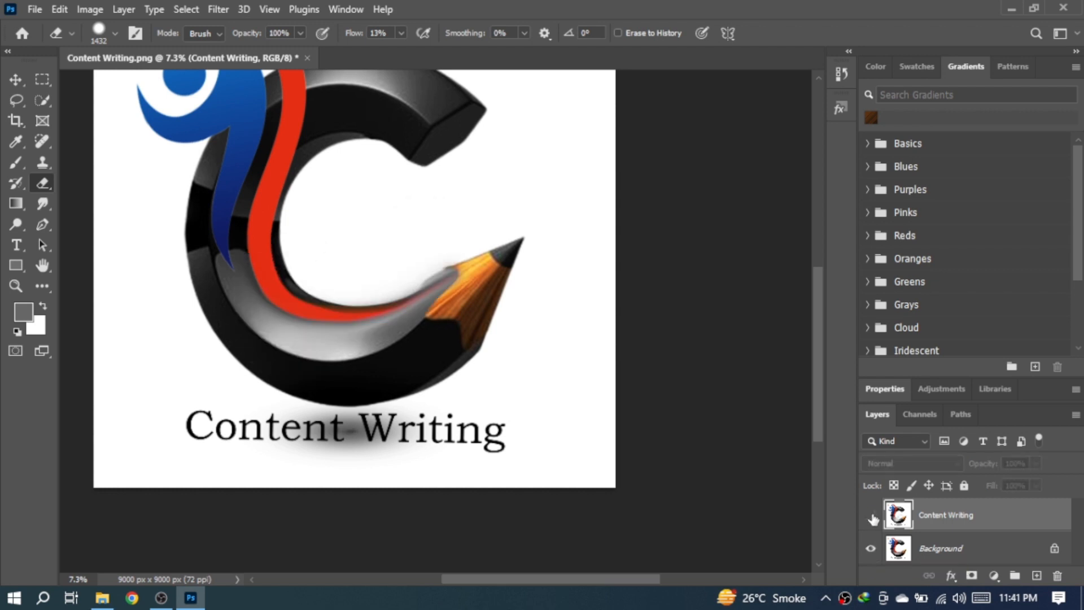
{"action": "left_click", "coordinate": [870, 515]}
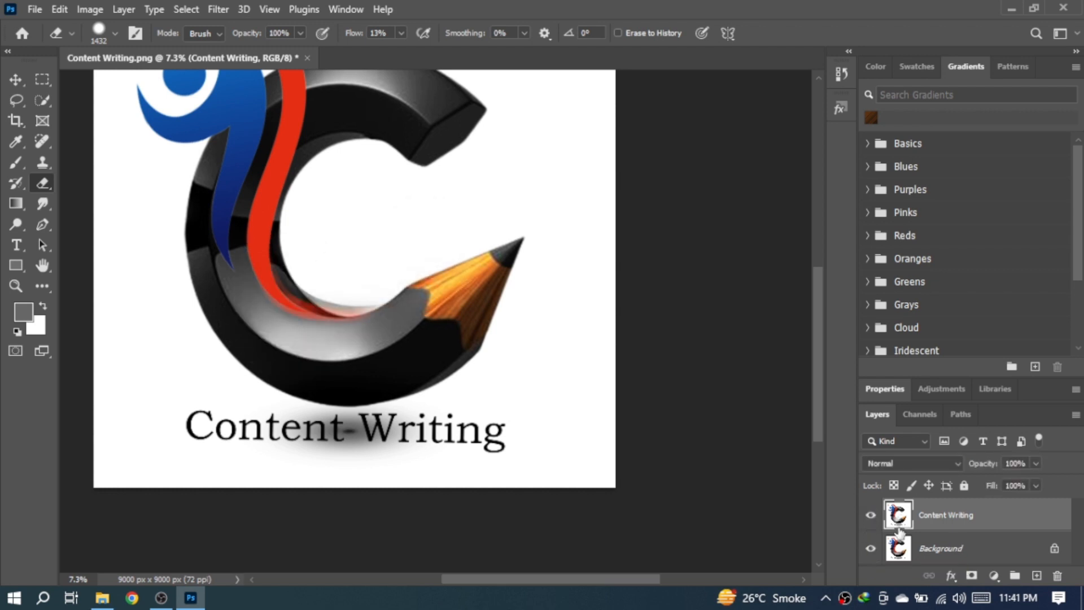
{"action": "left_click", "coordinate": [871, 516]}
{"action": "left_click", "coordinate": [871, 516]}
{"action": "left_click", "coordinate": [871, 551]}
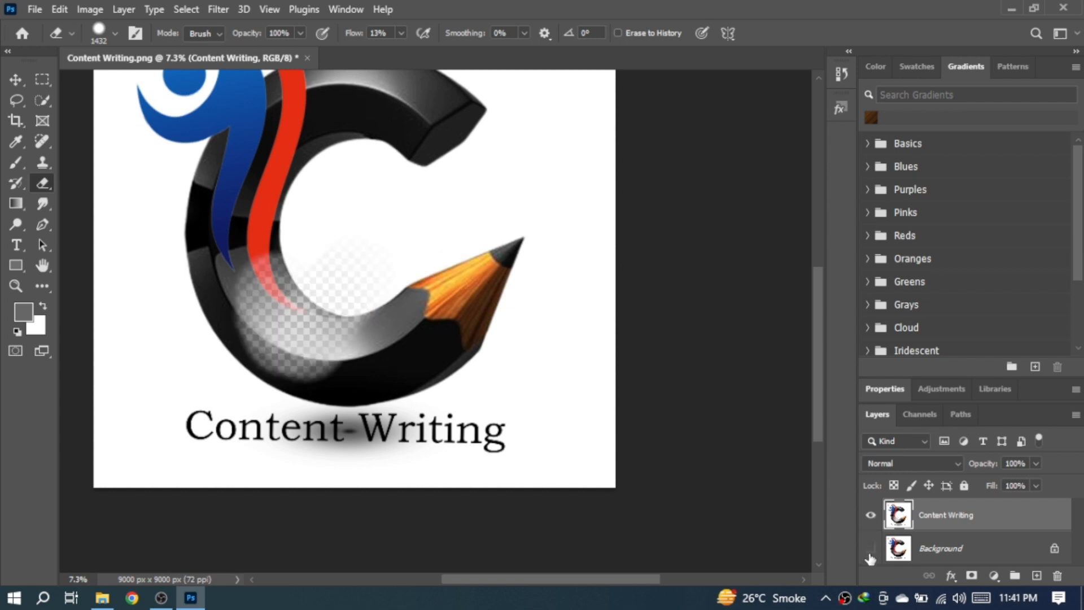
{"action": "left_click", "coordinate": [870, 552]}
Step: Undo the erasing and rasterizing of the Content Writing layer, and hide that layer
{"action": "key", "text": "ctrl+z"}
{"action": "key", "text": "ctrl+z"}
{"action": "key", "text": "ctrl+z"}
{"action": "key", "text": "ctrl+z"}
{"action": "key", "text": "ctrl+shift+z"}
{"action": "key", "text": "ctrl+shift+z"}
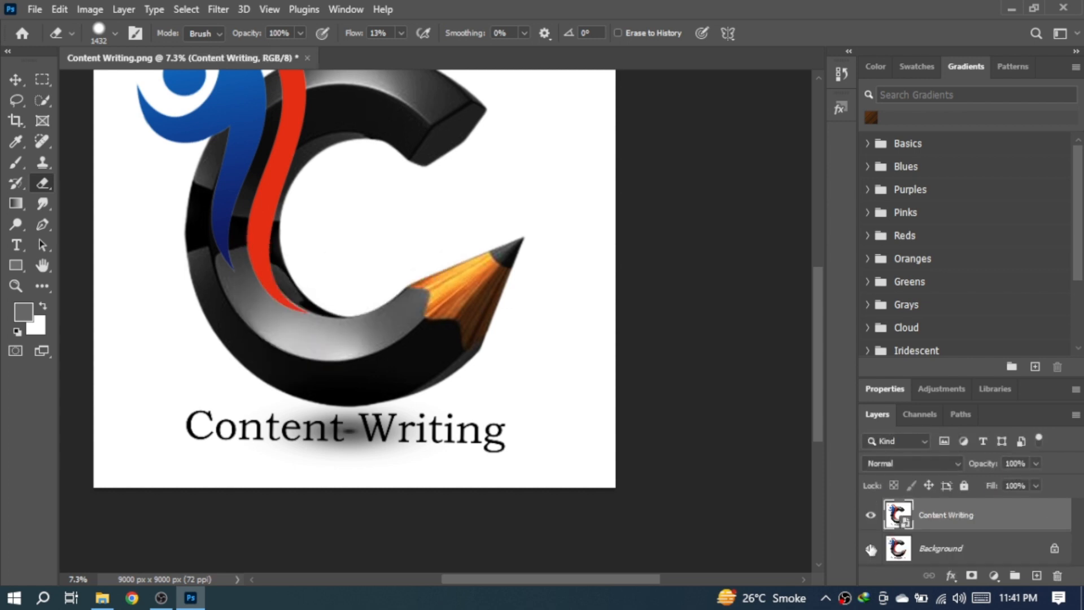
{"action": "left_click", "coordinate": [935, 550], "text": "ctrl"}
{"action": "left_click", "coordinate": [870, 516]}
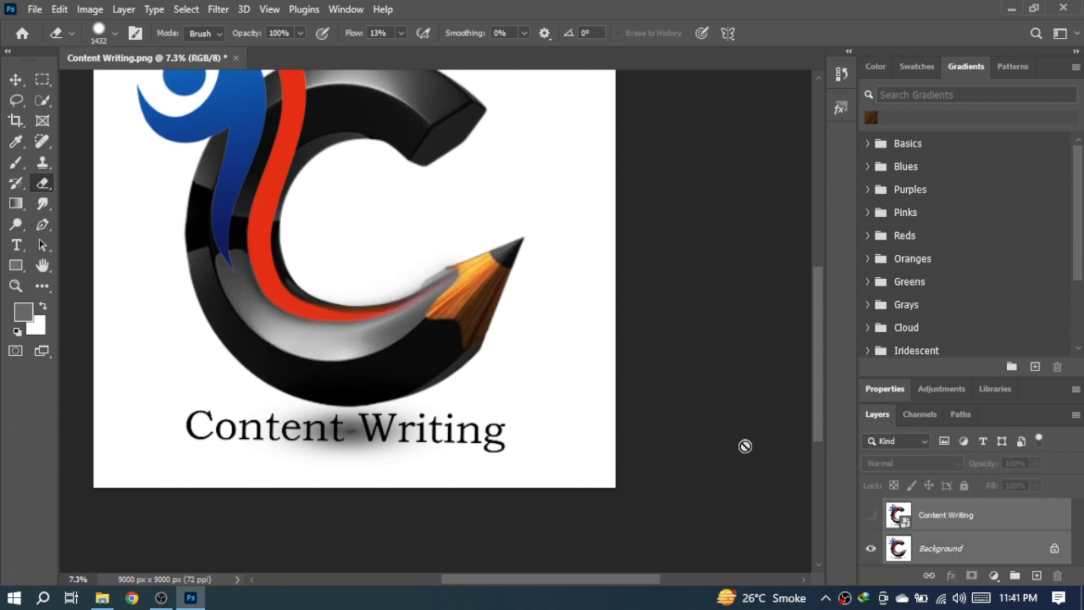
Step: Try to delete the Content Writing layer, and leave only the Background layer selected with the Eraser tool active
{"action": "left_click", "coordinate": [39, 101]}
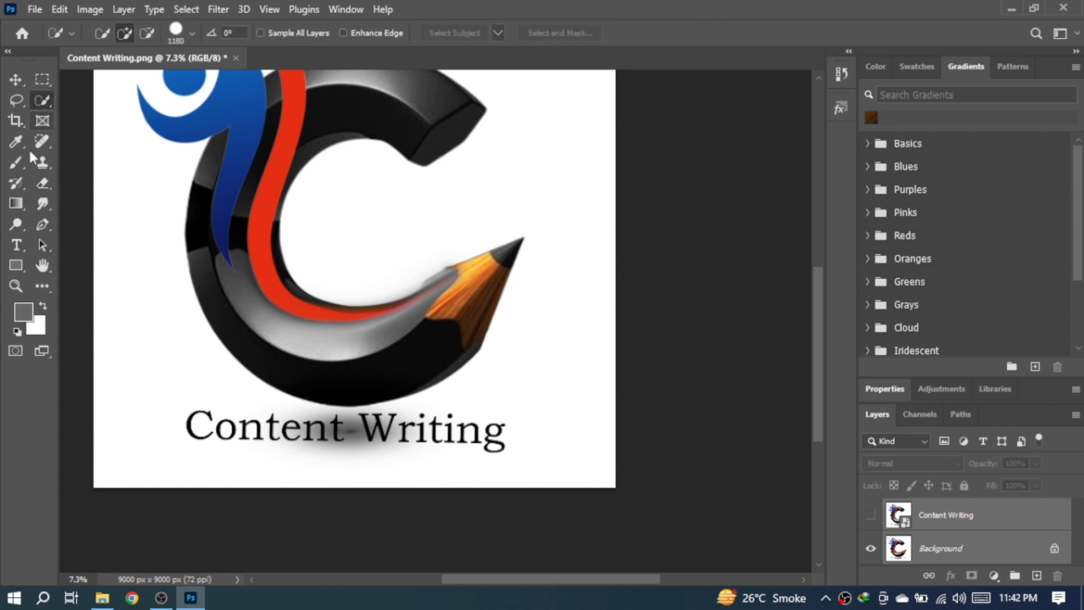
{"action": "left_click", "coordinate": [43, 182]}
{"action": "left_click", "coordinate": [400, 252]}
{"action": "key", "text": "Return"}
{"action": "left_click_drag", "start_coordinate": [954, 526], "coordinate": [1060, 575]}
{"action": "left_click_drag", "start_coordinate": [1034, 533], "coordinate": [1058, 575]}
{"action": "left_click", "coordinate": [1017, 517]}
{"action": "left_click", "coordinate": [988, 547]}
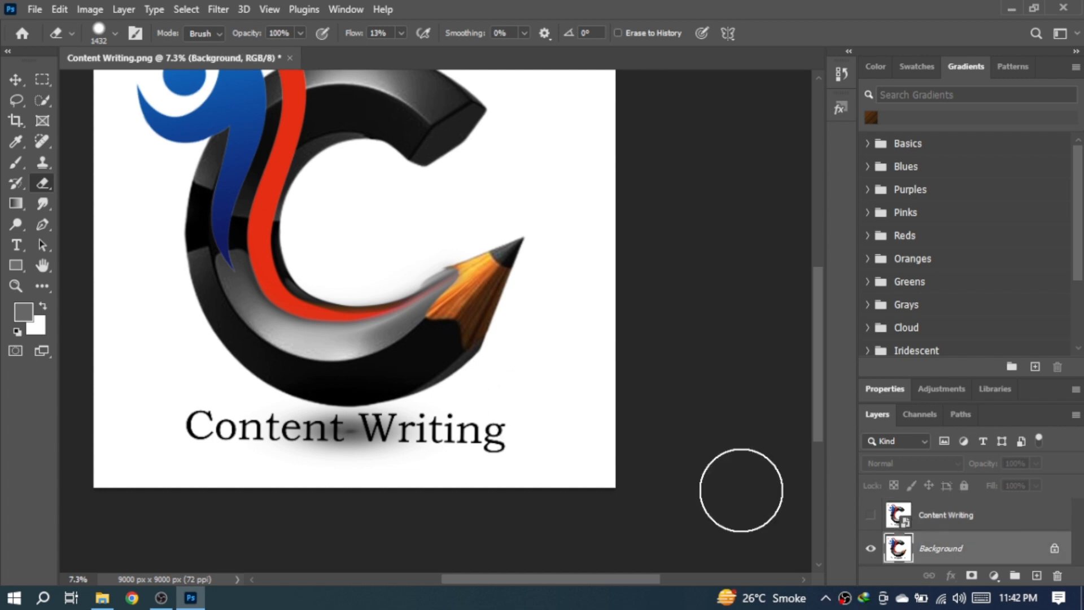
{"action": "scroll", "coordinate": [375, 213], "scroll_direction": "up", "scroll_amount": 5}
{"action": "left_click_drag", "start_coordinate": [428, 270], "coordinate": [361, 271]}
{"action": "left_click_drag", "start_coordinate": [449, 325], "coordinate": [532, 291]}
{"action": "mouse_move", "coordinate": [454, 318]}
{"action": "left_mouse_down"}
{"action": "mouse_move", "coordinate": [551, 283]}
{"action": "mouse_move", "coordinate": [595, 235]}
{"action": "mouse_move", "coordinate": [545, 292]}
{"action": "mouse_move", "coordinate": [422, 326]}
{"action": "mouse_move", "coordinate": [483, 321]}
{"action": "mouse_move", "coordinate": [603, 241]}
{"action": "mouse_move", "coordinate": [528, 297]}
{"action": "mouse_move", "coordinate": [416, 334]}
{"action": "mouse_move", "coordinate": [601, 239]}
{"action": "mouse_move", "coordinate": [519, 300]}
{"action": "mouse_move", "coordinate": [425, 329]}
{"action": "mouse_move", "coordinate": [473, 321]}
{"action": "mouse_move", "coordinate": [528, 346]}
{"action": "mouse_move", "coordinate": [430, 337]}
{"action": "mouse_move", "coordinate": [516, 300]}
{"action": "mouse_move", "coordinate": [602, 241]}
{"action": "mouse_move", "coordinate": [431, 334]}
{"action": "mouse_move", "coordinate": [498, 313]}
{"action": "mouse_move", "coordinate": [576, 266]}
{"action": "mouse_move", "coordinate": [587, 274]}
{"action": "mouse_move", "coordinate": [476, 308]}
{"action": "mouse_move", "coordinate": [581, 265]}
{"action": "mouse_move", "coordinate": [572, 283]}
{"action": "mouse_move", "coordinate": [491, 329]}
{"action": "mouse_move", "coordinate": [538, 333]}
{"action": "mouse_move", "coordinate": [583, 310]}
{"action": "mouse_move", "coordinate": [602, 271]}
{"action": "mouse_move", "coordinate": [570, 325]}
{"action": "mouse_move", "coordinate": [496, 334]}
{"action": "mouse_move", "coordinate": [524, 335]}
{"action": "mouse_move", "coordinate": [580, 372]}
{"action": "mouse_move", "coordinate": [570, 337]}
{"action": "mouse_move", "coordinate": [596, 357]}
{"action": "mouse_move", "coordinate": [611, 326]}
{"action": "mouse_move", "coordinate": [602, 320]}
{"action": "mouse_move", "coordinate": [598, 345]}
{"action": "mouse_move", "coordinate": [618, 342]}
{"action": "mouse_move", "coordinate": [604, 341]}
{"action": "mouse_move", "coordinate": [587, 299]}
{"action": "mouse_move", "coordinate": [587, 341]}
{"action": "mouse_move", "coordinate": [559, 373]}
{"action": "mouse_move", "coordinate": [500, 349]}
{"action": "mouse_move", "coordinate": [617, 453]}
{"action": "mouse_move", "coordinate": [592, 429]}
{"action": "mouse_move", "coordinate": [632, 452]}
{"action": "mouse_move", "coordinate": [590, 336]}
{"action": "mouse_move", "coordinate": [553, 350]}
{"action": "mouse_move", "coordinate": [626, 457]}
{"action": "mouse_move", "coordinate": [515, 341]}
{"action": "left_mouse_up"}
{"action": "scroll", "coordinate": [540, 293], "scroll_direction": "down", "scroll_amount": 5}
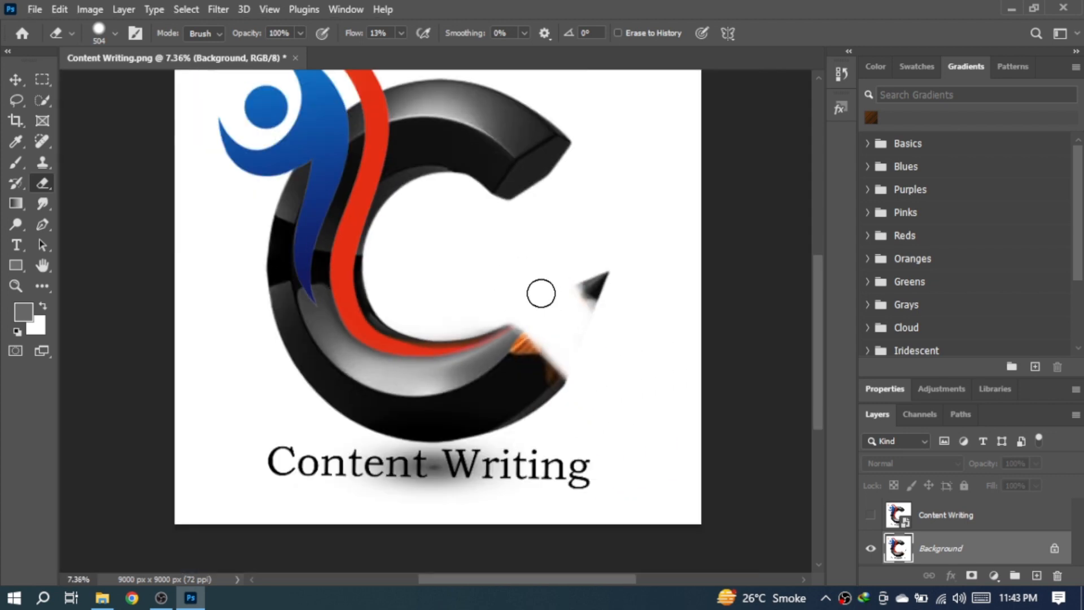
{"action": "key", "text": "ctrl+z"}
{"action": "key", "text": "ctrl+z"}
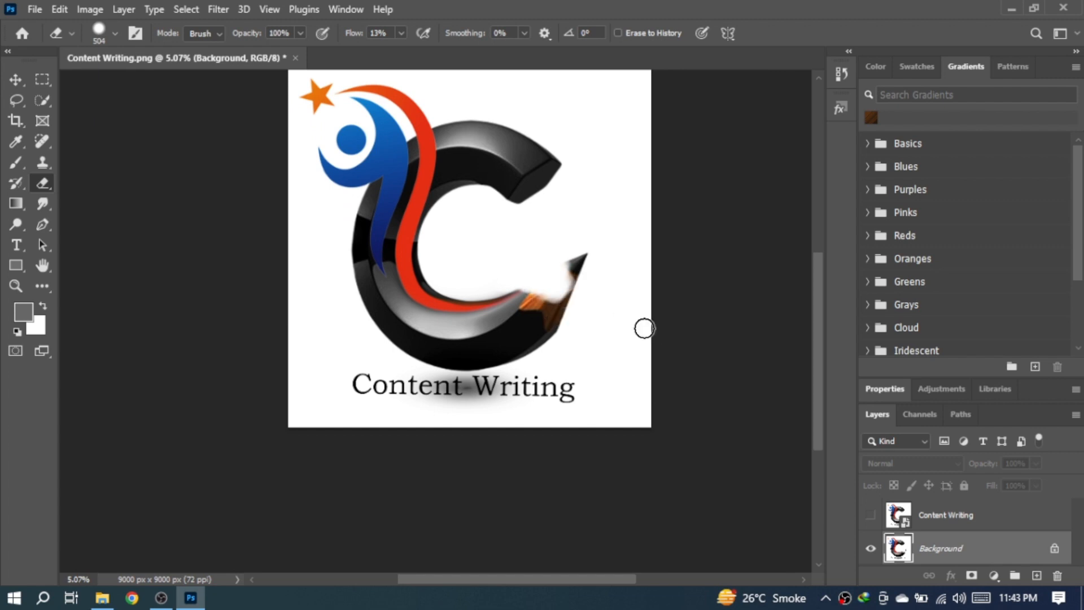
{"action": "key", "text": "ctrl+z"}
{"action": "key", "text": "ctrl+z"}
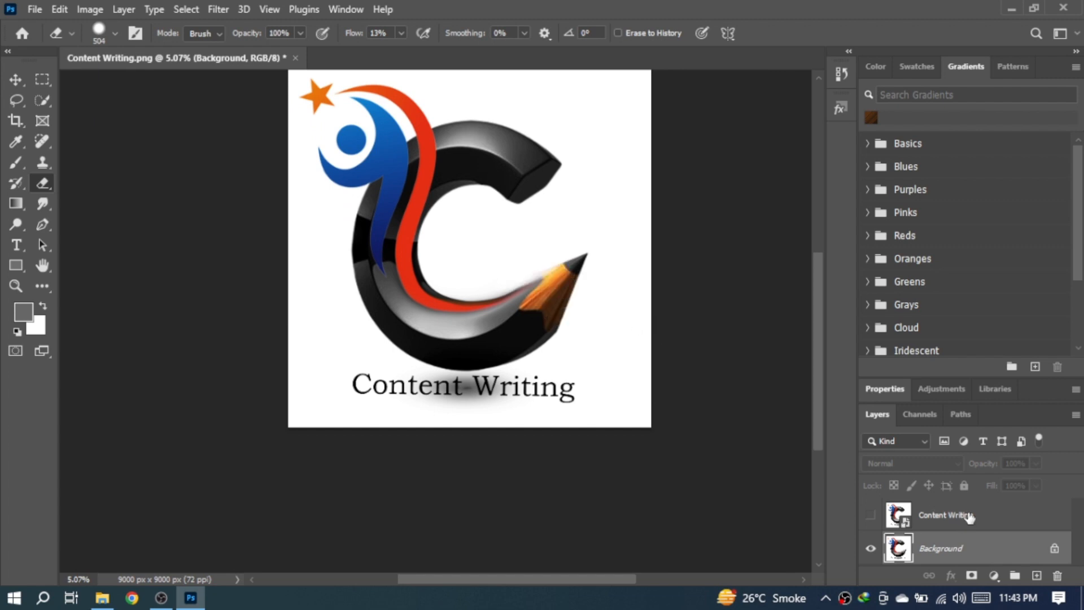
Step: Delete the Content Writing layer and set the eraser's flow to 100%
{"action": "left_click_drag", "start_coordinate": [969, 517], "coordinate": [1057, 574]}
{"action": "scroll", "coordinate": [539, 266], "scroll_direction": "up", "scroll_amount": 3}
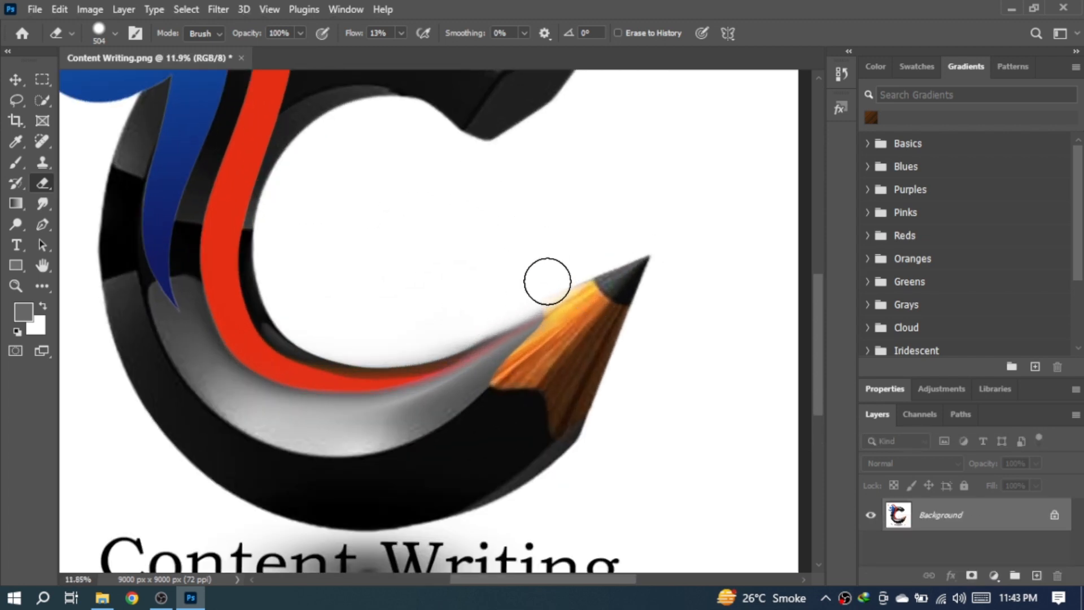
{"action": "left_click_drag", "start_coordinate": [470, 59], "coordinate": [474, 63]}
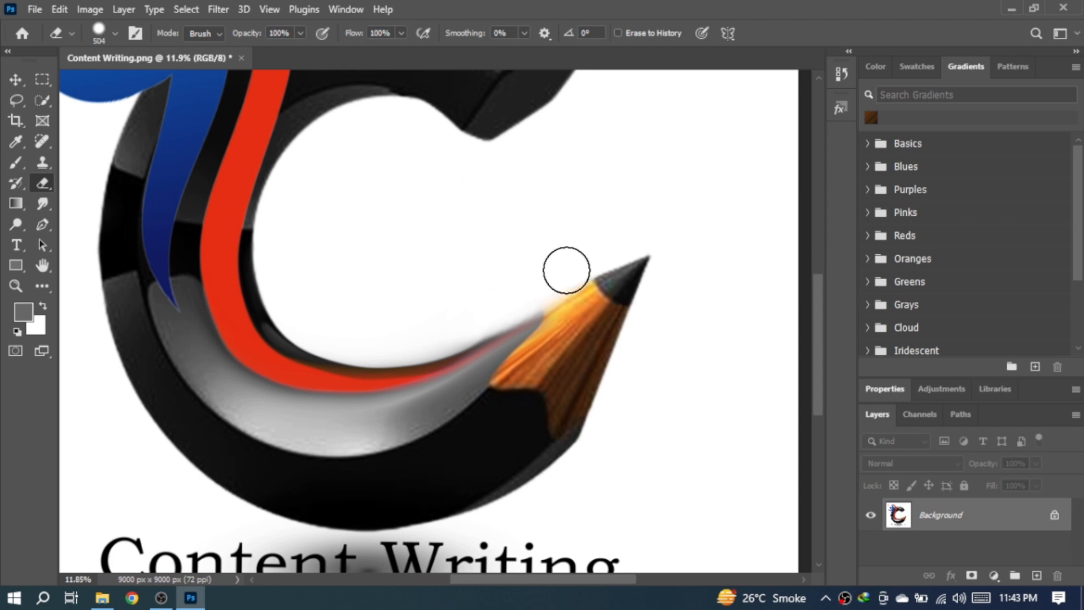
Step: Erase the gray haze above the pencil's wood and the end of the red ribbon with a 504 px eraser
{"action": "left_click_drag", "start_coordinate": [559, 258], "coordinate": [556, 302]}
{"action": "mouse_move", "coordinate": [572, 266]}
{"action": "left_mouse_down"}
{"action": "mouse_move", "coordinate": [479, 312]}
{"action": "mouse_move", "coordinate": [536, 291]}
{"action": "left_mouse_up"}
{"action": "scroll", "coordinate": [537, 291], "scroll_direction": "up", "scroll_amount": 3}
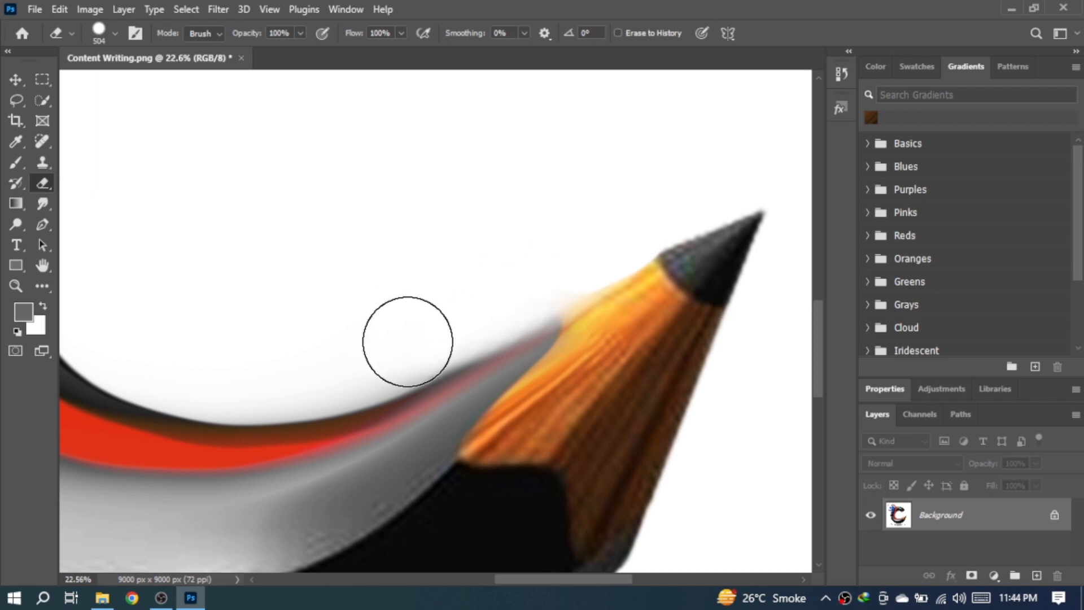
{"action": "mouse_move", "coordinate": [398, 346]}
{"action": "left_mouse_down"}
{"action": "mouse_move", "coordinate": [490, 303]}
{"action": "mouse_move", "coordinate": [344, 363]}
{"action": "left_mouse_up"}
{"action": "scroll", "coordinate": [353, 317], "scroll_direction": "down", "scroll_amount": 2}
Step: Set the eraser to 513 px and clean the C's inner edge up to the pencil tip into a smooth curve
{"action": "right_click", "coordinate": [360, 279], "text": "alt"}
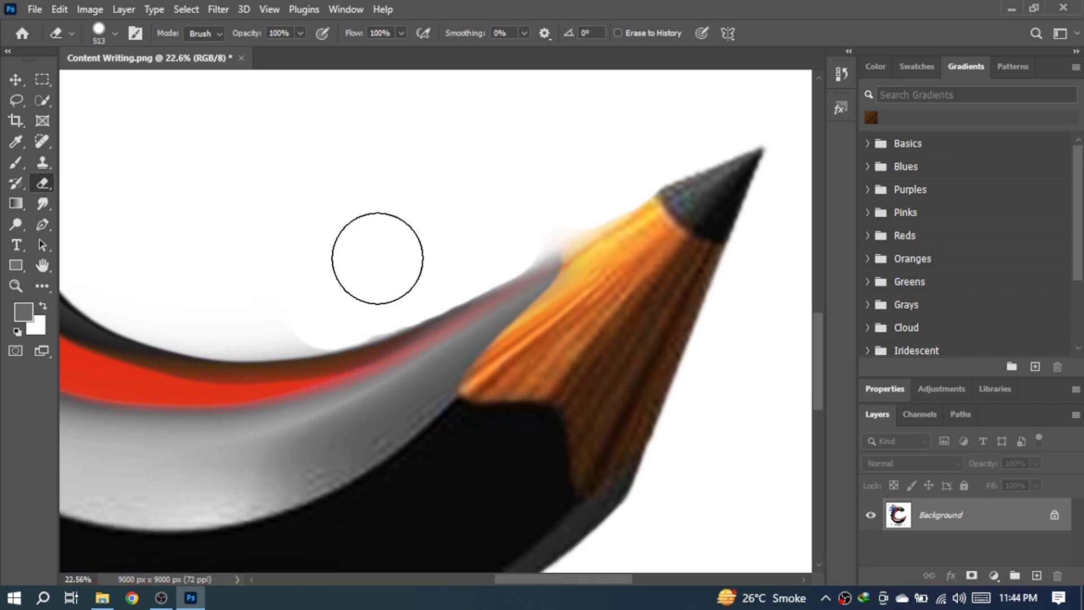
{"action": "scroll", "coordinate": [310, 237], "scroll_direction": "down", "scroll_amount": 2}
{"action": "mouse_move", "coordinate": [170, 238]}
{"action": "left_mouse_down"}
{"action": "mouse_move", "coordinate": [278, 250]}
{"action": "mouse_move", "coordinate": [394, 222]}
{"action": "left_mouse_up"}
{"action": "mouse_move", "coordinate": [395, 221]}
{"action": "left_mouse_down"}
{"action": "mouse_move", "coordinate": [351, 241]}
{"action": "mouse_move", "coordinate": [432, 201]}
{"action": "mouse_move", "coordinate": [345, 246]}
{"action": "left_mouse_up"}
{"action": "left_click_drag", "start_coordinate": [345, 246], "coordinate": [426, 205]}
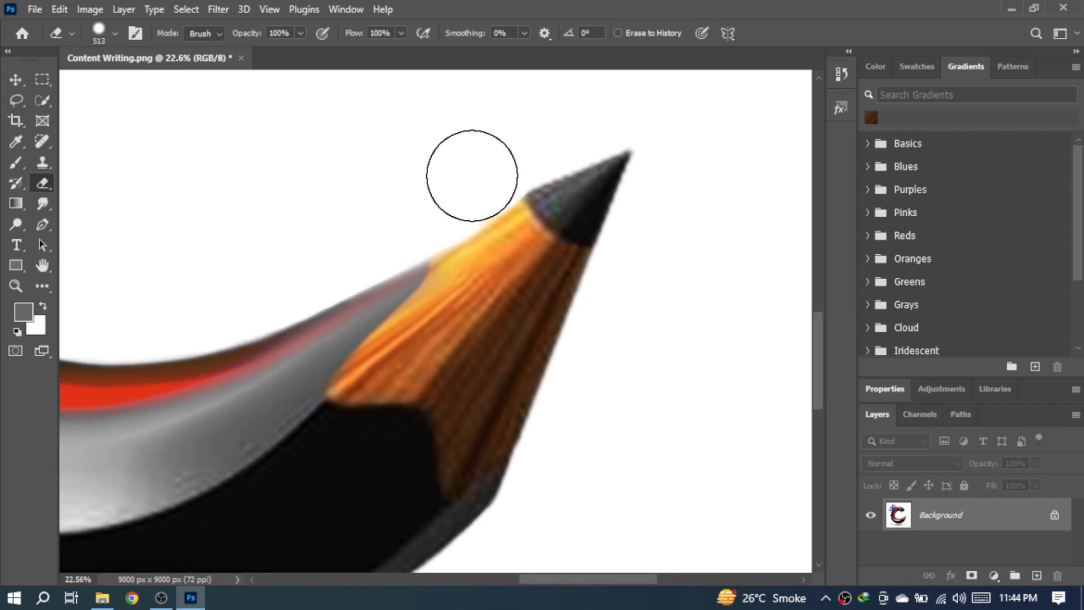
{"action": "scroll", "coordinate": [396, 222], "scroll_direction": "down", "scroll_amount": 5}
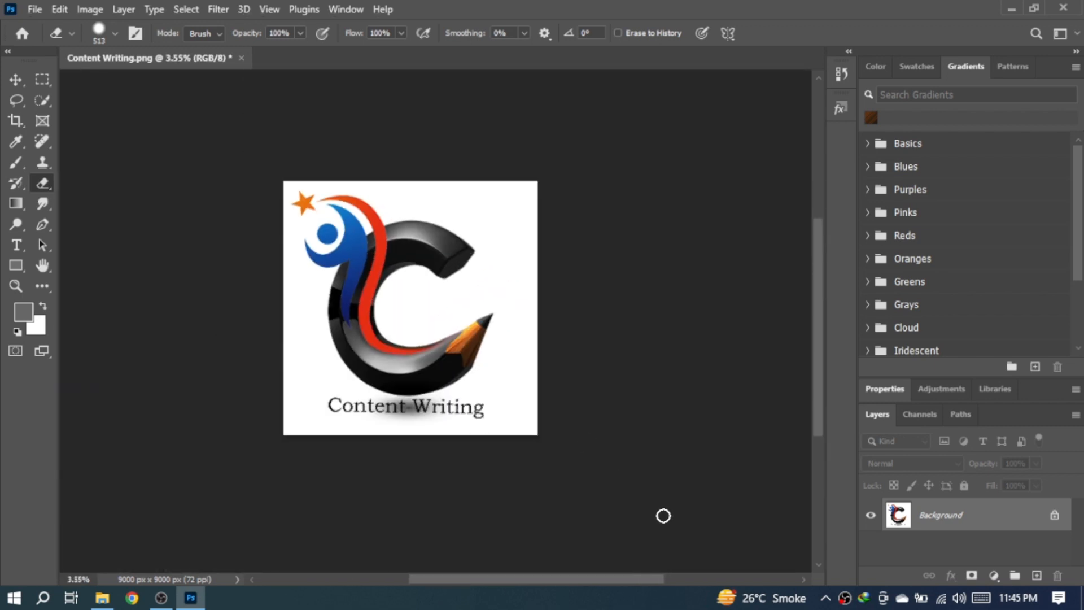
Step: Reshape the upper edge of the pencil's wood and graphite tip into a smooth curve with a 1024 px eraser
{"action": "key", "text": "b"}
{"action": "scroll", "coordinate": [486, 317], "scroll_direction": "up", "scroll_amount": 6}
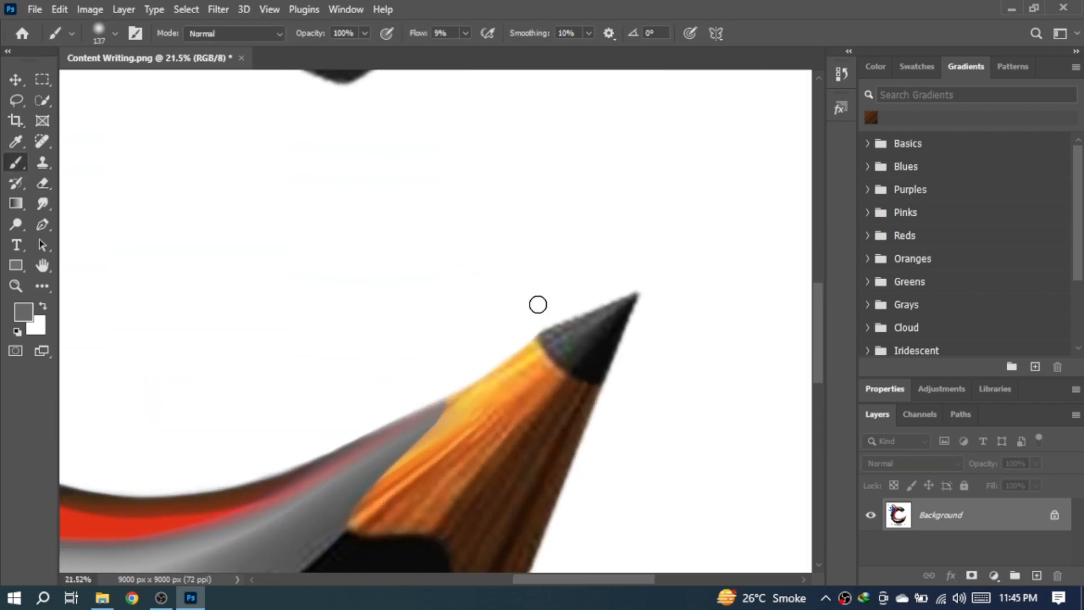
{"action": "key", "text": "e"}
{"action": "left_click_drag", "start_coordinate": [439, 225], "coordinate": [485, 262]}
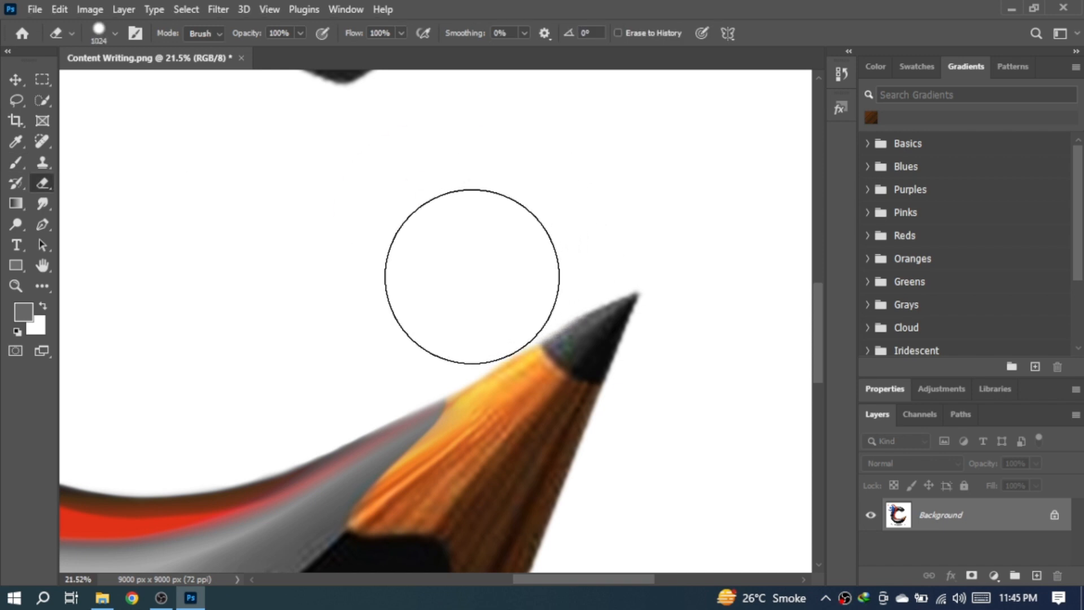
{"action": "scroll", "coordinate": [491, 214], "scroll_direction": "down", "scroll_amount": 5}
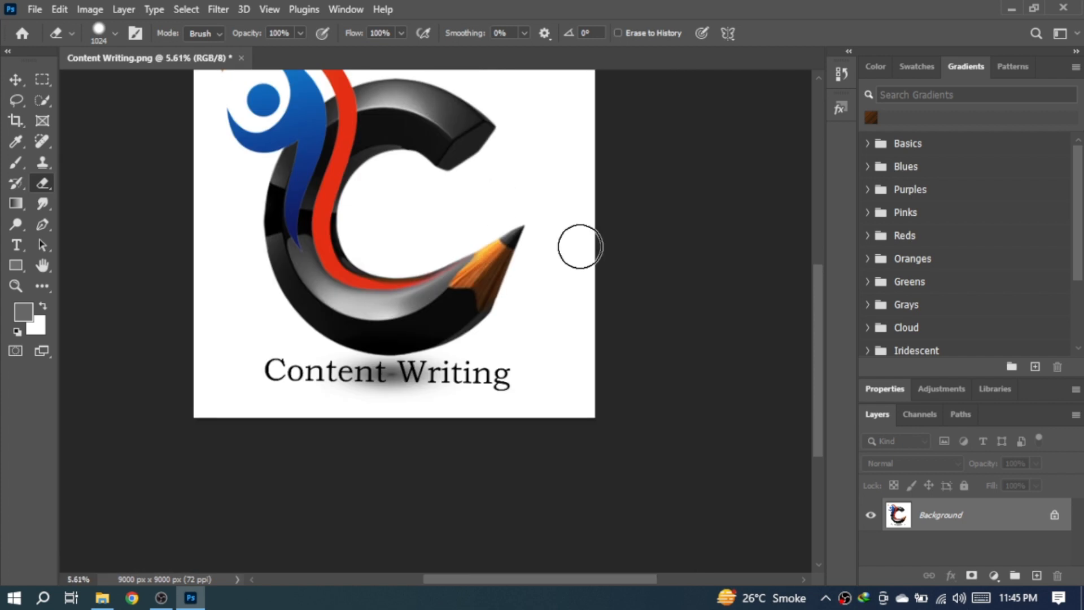
Step: Select the pencil's graphite tip with a 200 px Quick Selection brush
{"action": "scroll", "coordinate": [440, 232], "scroll_direction": "up", "scroll_amount": 3}
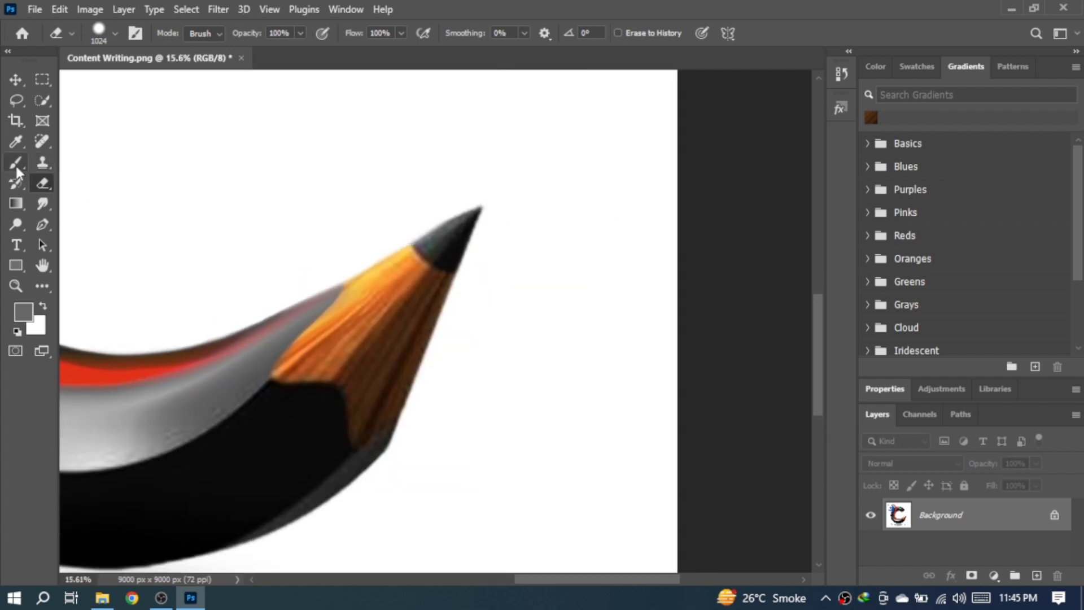
{"action": "scroll", "coordinate": [448, 242], "scroll_direction": "up", "scroll_amount": 2}
{"action": "left_click", "coordinate": [43, 100]}
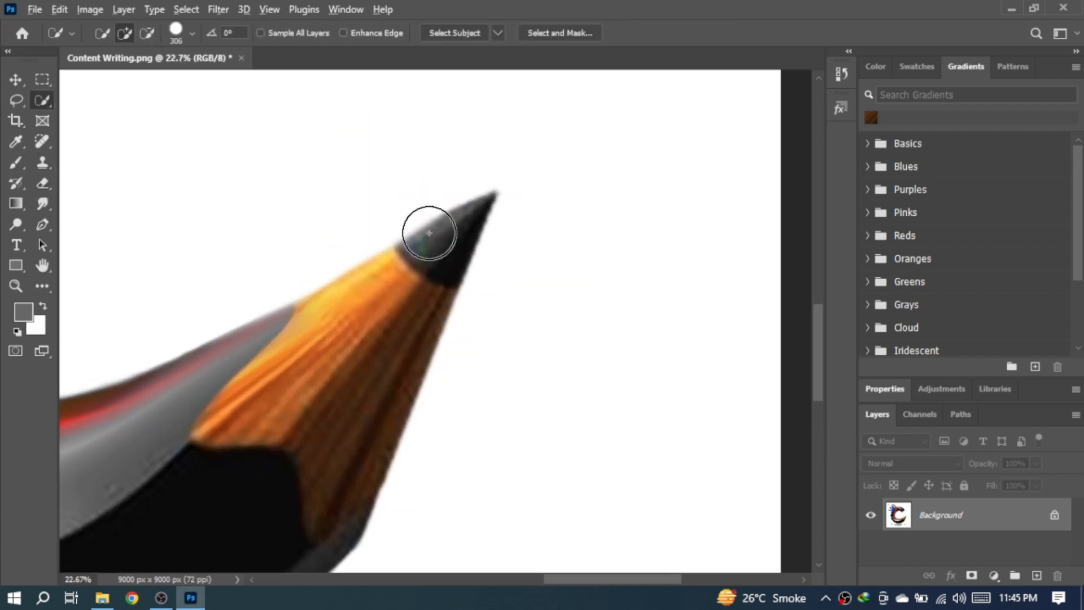
{"action": "key", "text": "bracketleft"}
{"action": "key", "text": "bracketleft"}
{"action": "mouse_move", "coordinate": [435, 245]}
{"action": "left_mouse_down"}
{"action": "mouse_move", "coordinate": [450, 242]}
{"action": "mouse_move", "coordinate": [423, 253]}
{"action": "left_mouse_up"}
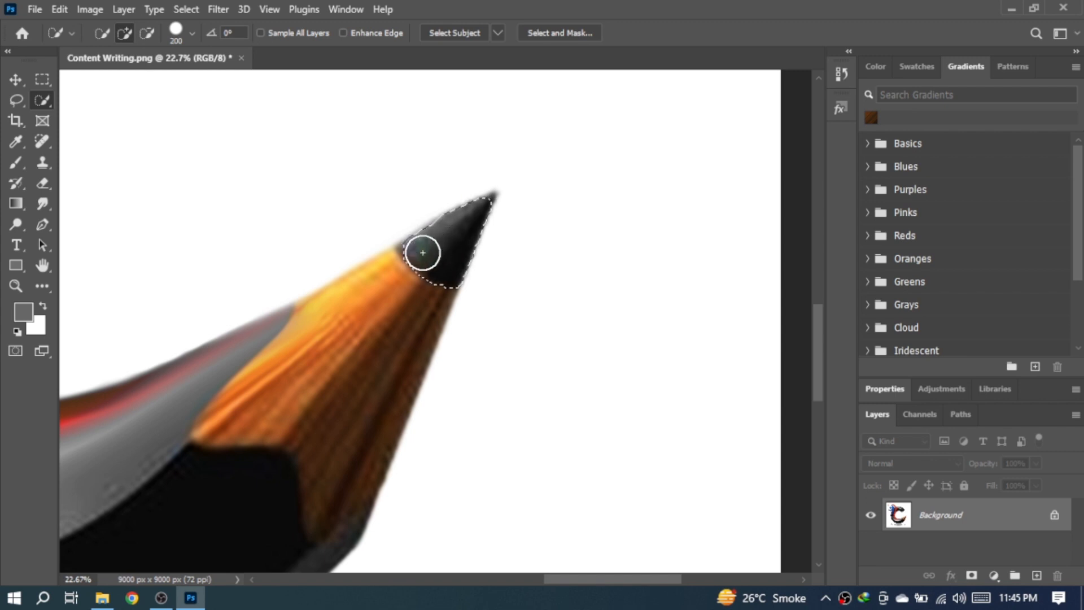
Step: Refine the graphite tip selection to its corner and point with a 49 px brush, and feather it by 20.7 pixels
{"action": "scroll", "coordinate": [409, 250], "scroll_direction": "up", "scroll_amount": 2}
{"action": "right_click", "coordinate": [410, 247], "text": "alt"}
{"action": "left_click", "coordinate": [407, 246]}
{"action": "scroll", "coordinate": [528, 186], "scroll_direction": "up", "scroll_amount": 1}
{"action": "right_click", "coordinate": [526, 173], "text": "alt"}
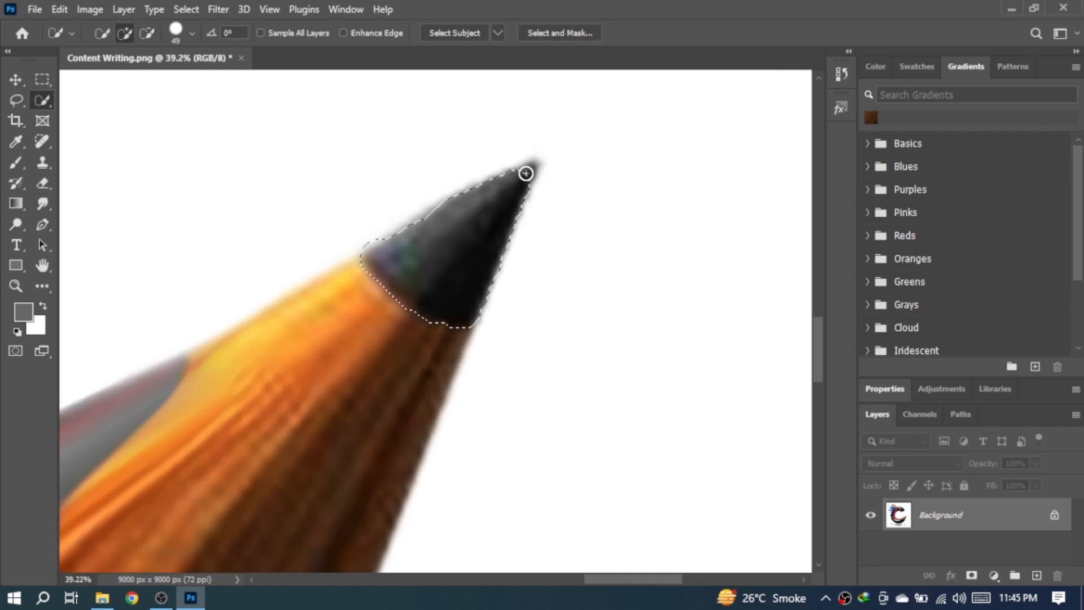
{"action": "left_click", "coordinate": [532, 168]}
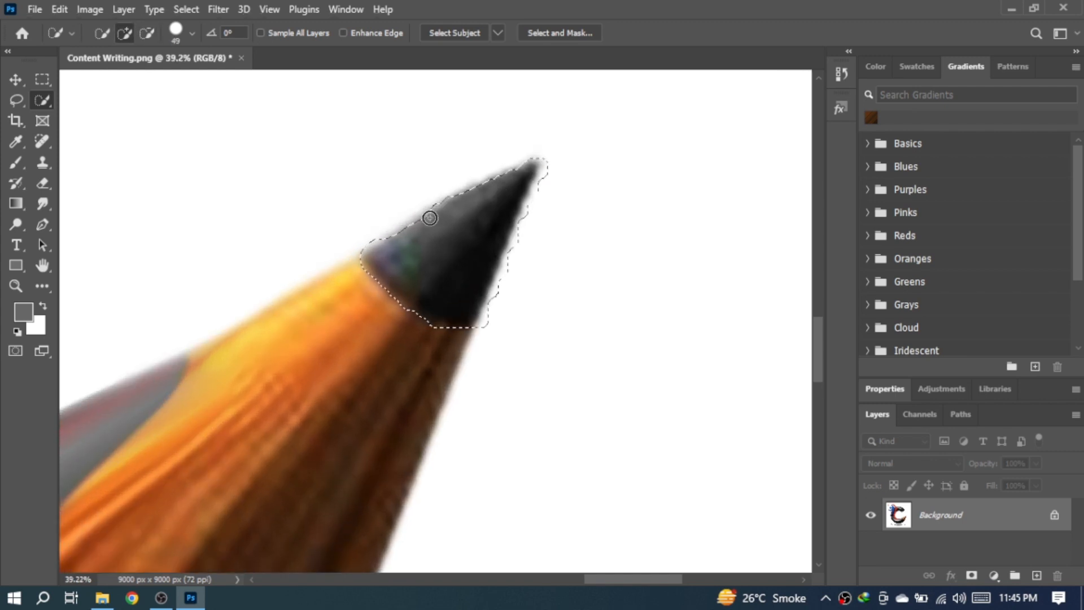
{"action": "left_click_drag", "start_coordinate": [430, 217], "coordinate": [398, 236]}
{"action": "key", "text": "shift+F6"}
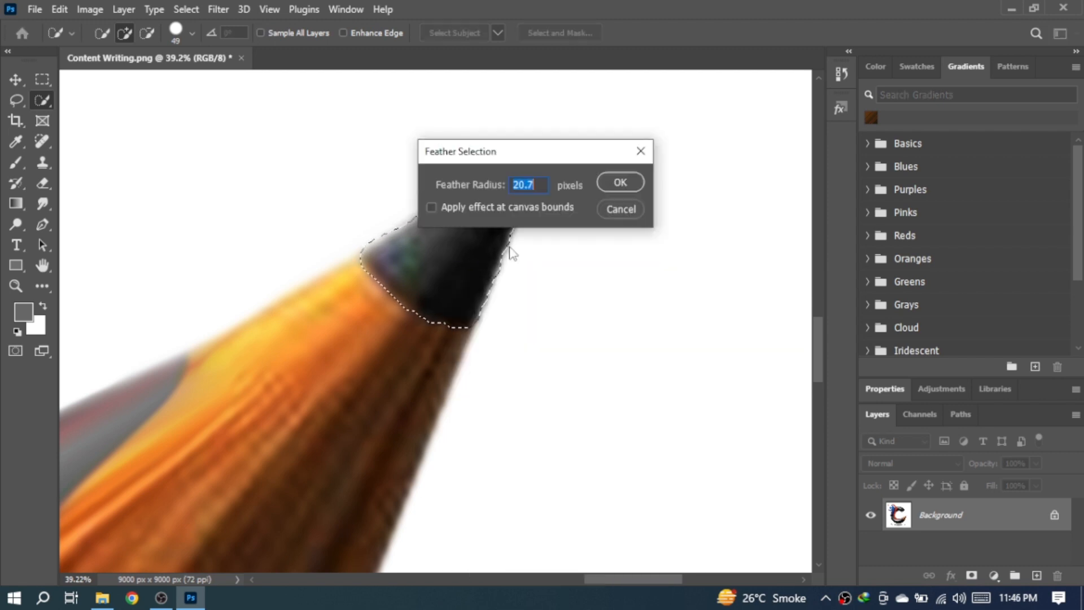
{"action": "key", "text": "Return"}
Step: Paint the selected graphite tip black with a 356 px brush at 5% flow
{"action": "key", "text": "b"}
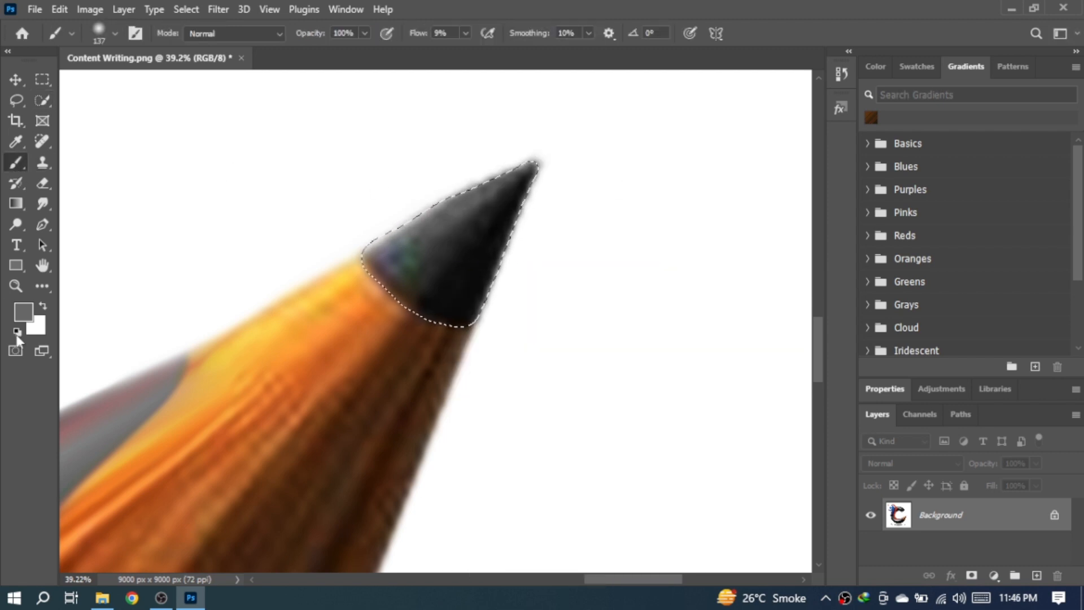
{"action": "key", "text": "d"}
{"action": "left_click_drag", "start_coordinate": [420, 34], "coordinate": [407, 39]}
{"action": "key", "text": "bracketright"}
{"action": "key", "text": "bracketright"}
{"action": "key", "text": "bracketright"}
{"action": "key", "text": "bracketright"}
{"action": "key", "text": "bracketright"}
{"action": "mouse_move", "coordinate": [519, 156]}
{"action": "left_mouse_down"}
{"action": "mouse_move", "coordinate": [390, 254]}
{"action": "mouse_move", "coordinate": [516, 164]}
{"action": "mouse_move", "coordinate": [396, 215]}
{"action": "mouse_move", "coordinate": [460, 194]}
{"action": "mouse_move", "coordinate": [525, 226]}
{"action": "mouse_move", "coordinate": [499, 259]}
{"action": "mouse_move", "coordinate": [539, 169]}
{"action": "mouse_move", "coordinate": [508, 138]}
{"action": "mouse_move", "coordinate": [407, 314]}
{"action": "left_mouse_up"}
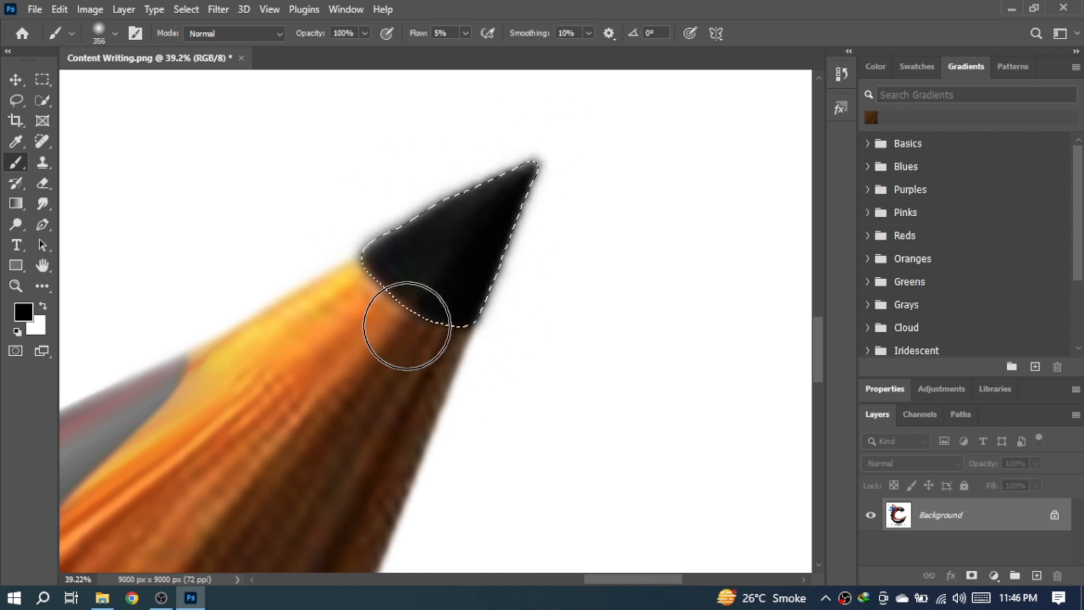
{"action": "scroll", "coordinate": [503, 290], "scroll_direction": "down", "scroll_amount": 5}
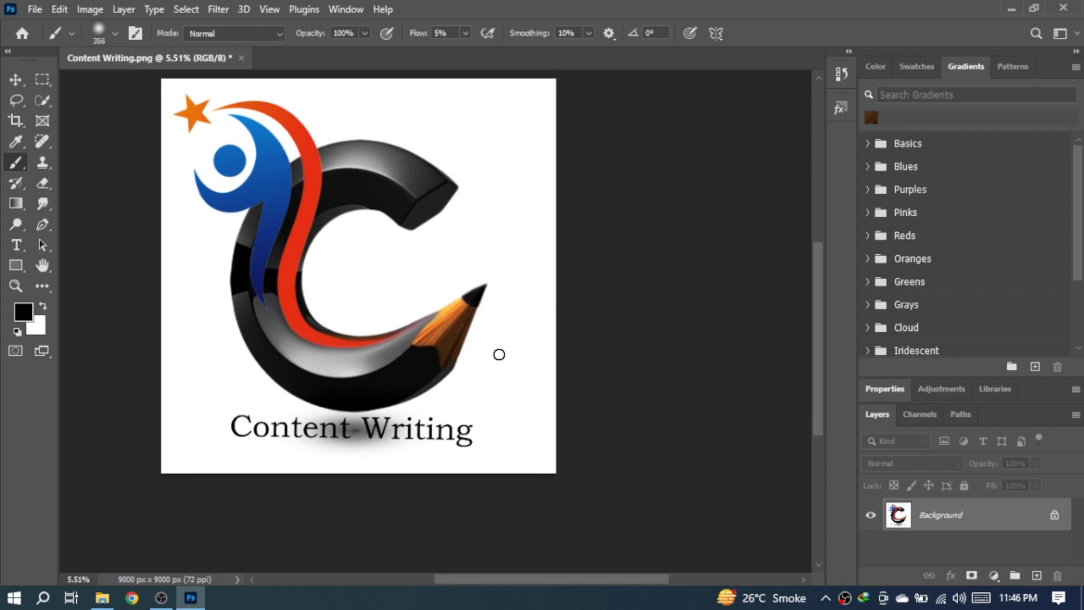
{"action": "scroll", "coordinate": [480, 345], "scroll_direction": "up", "scroll_amount": 3}
Step: Dismiss the incoming WhatsApp voice call notification
{"action": "left_click", "coordinate": [931, 496]}
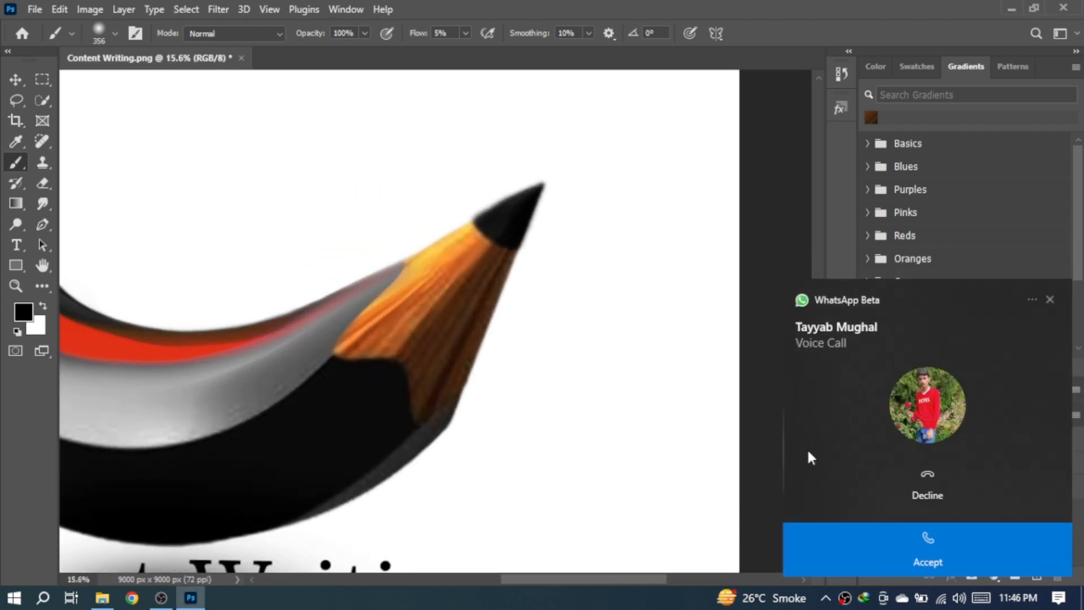
{"action": "left_click", "coordinate": [1048, 299]}
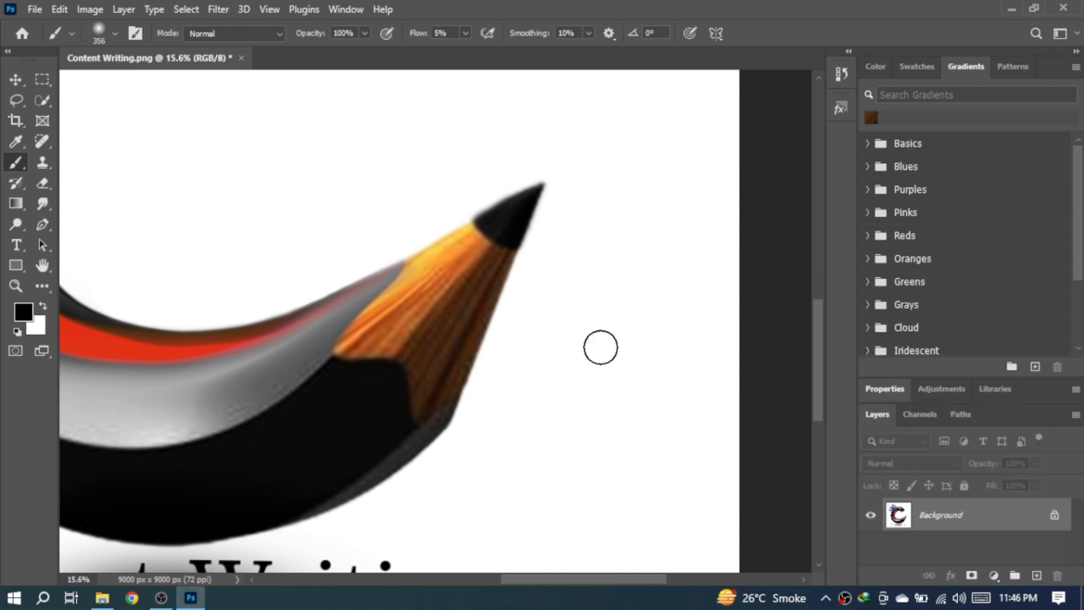
Step: Select only the pencil's wooden section with a 229 px Quick Selection brush, excluding the black body, and feather it by 21.6 pixels
{"action": "key", "text": "w"}
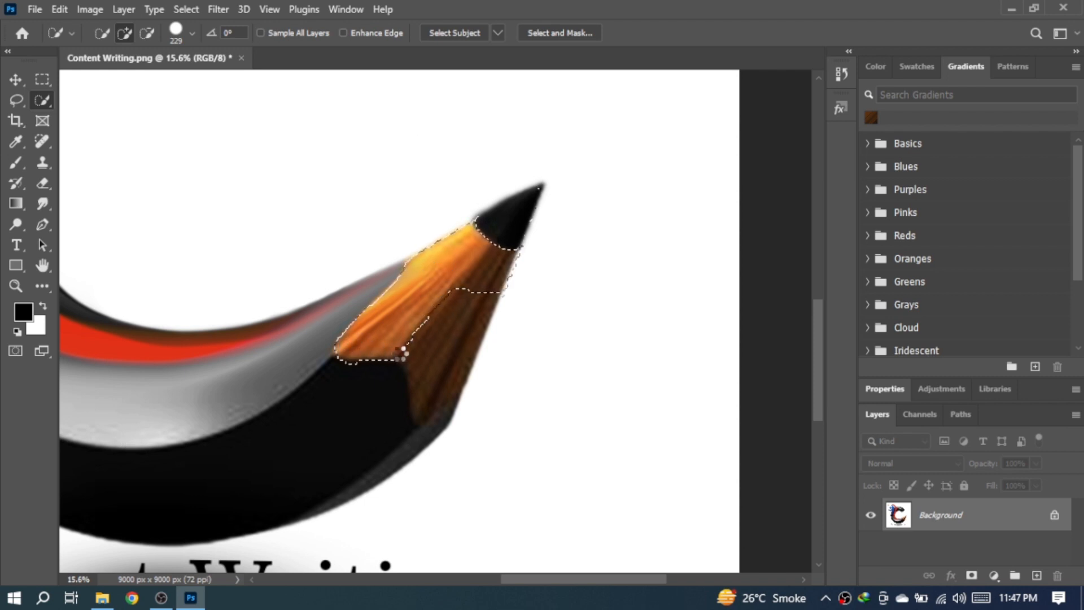
{"action": "left_click", "coordinate": [441, 433], "text": "alt"}
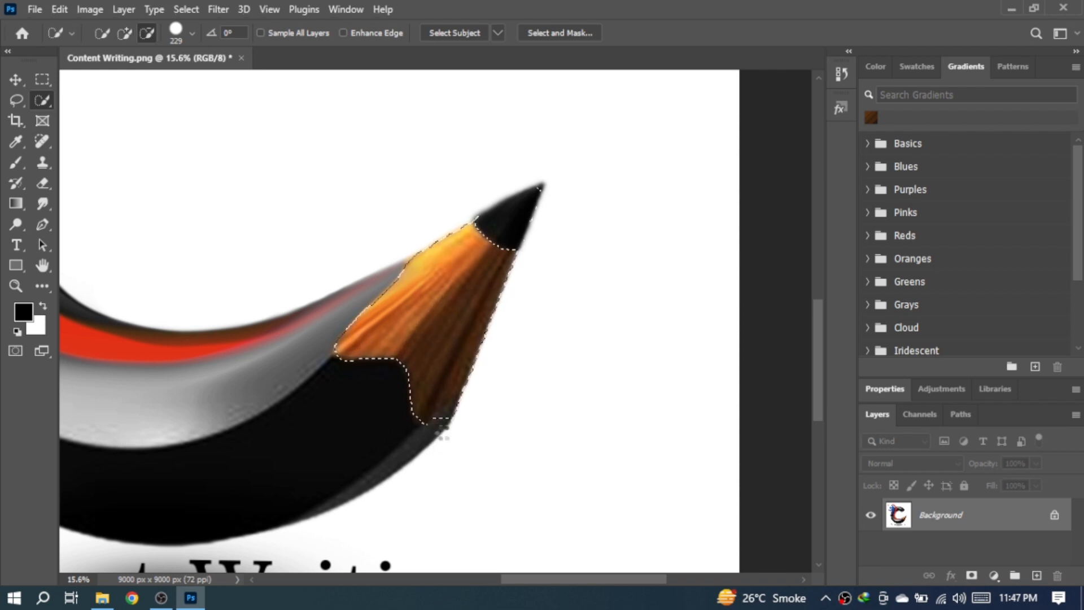
{"action": "left_click", "coordinate": [458, 419], "text": "alt"}
{"action": "left_click", "coordinate": [353, 367]}
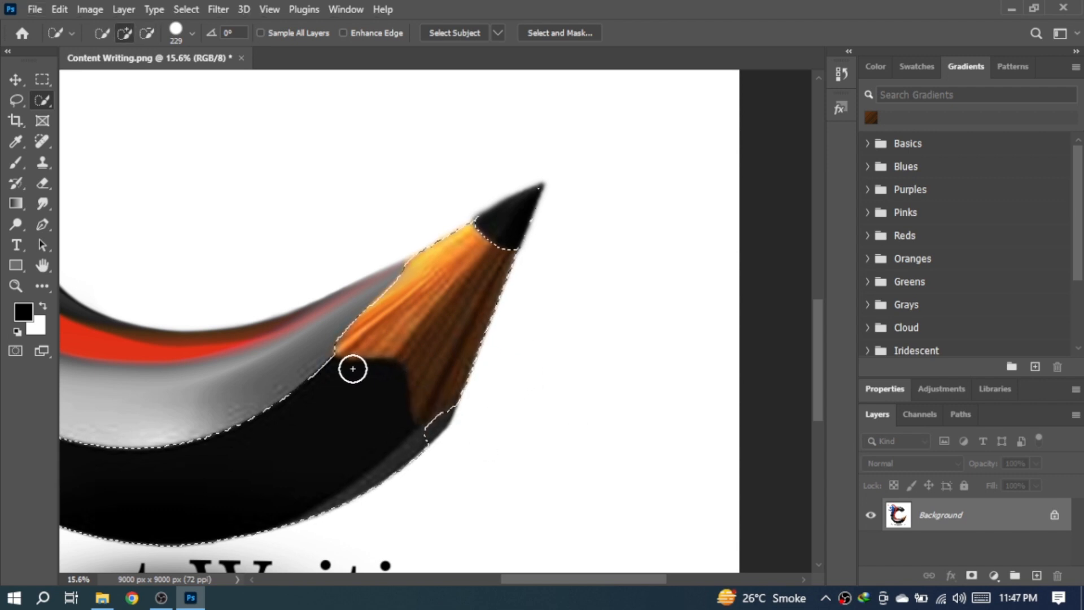
{"action": "left_click", "coordinate": [393, 448], "text": "alt"}
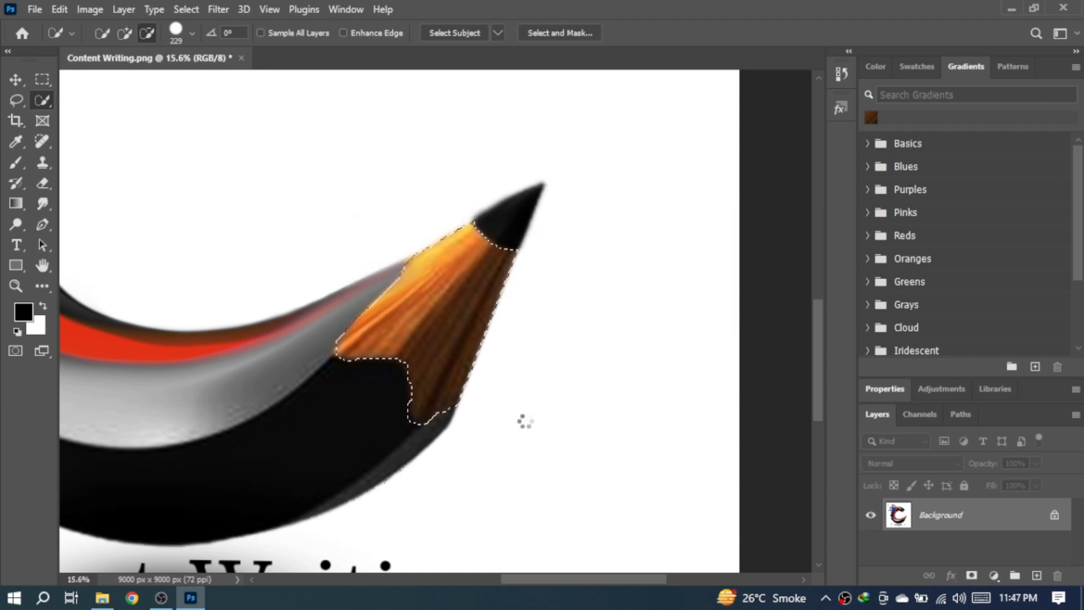
{"action": "right_click", "coordinate": [423, 314]}
{"action": "left_click", "coordinate": [497, 305]}
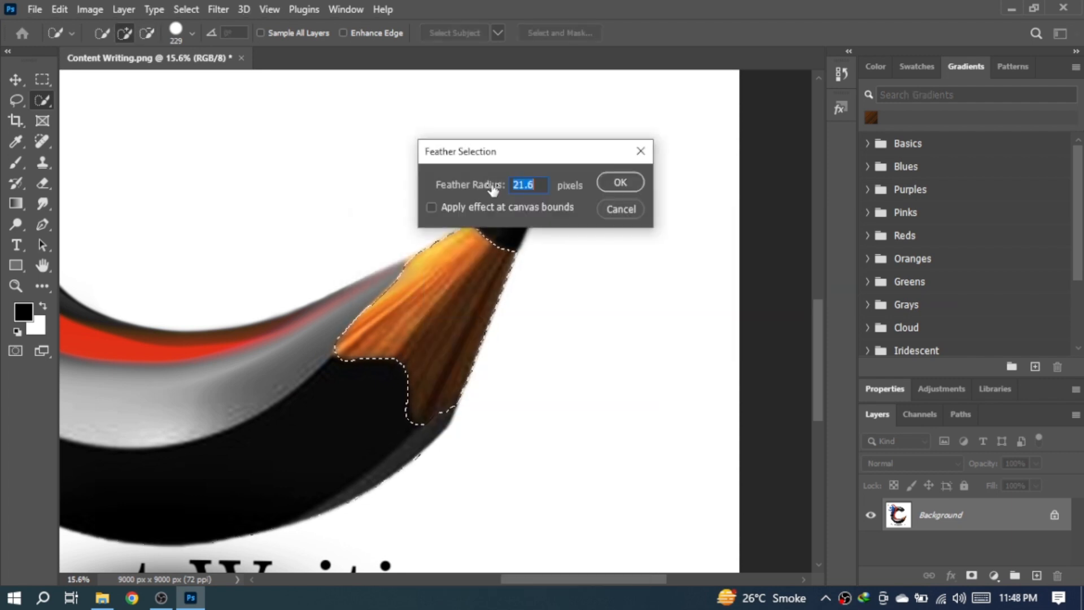
{"action": "key", "text": "Return"}
Step: Paint the selected wood with brown and orange tones sampled from the pencil, using a 356 px brush at 5% flow
{"action": "key", "text": "b"}
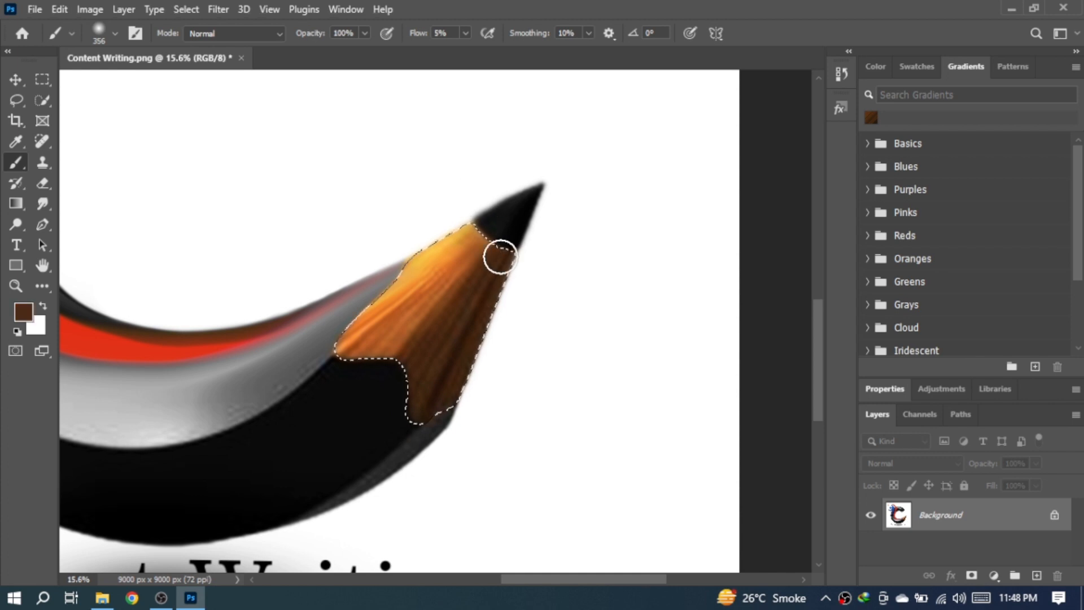
{"action": "left_click", "coordinate": [348, 350], "text": "alt"}
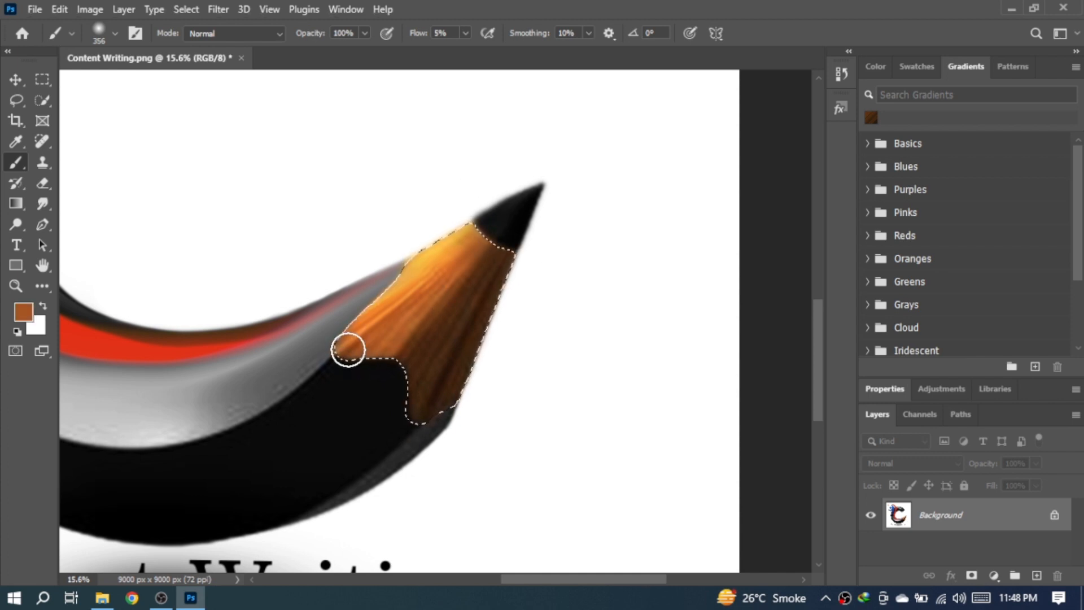
{"action": "left_click", "coordinate": [341, 351], "text": "alt"}
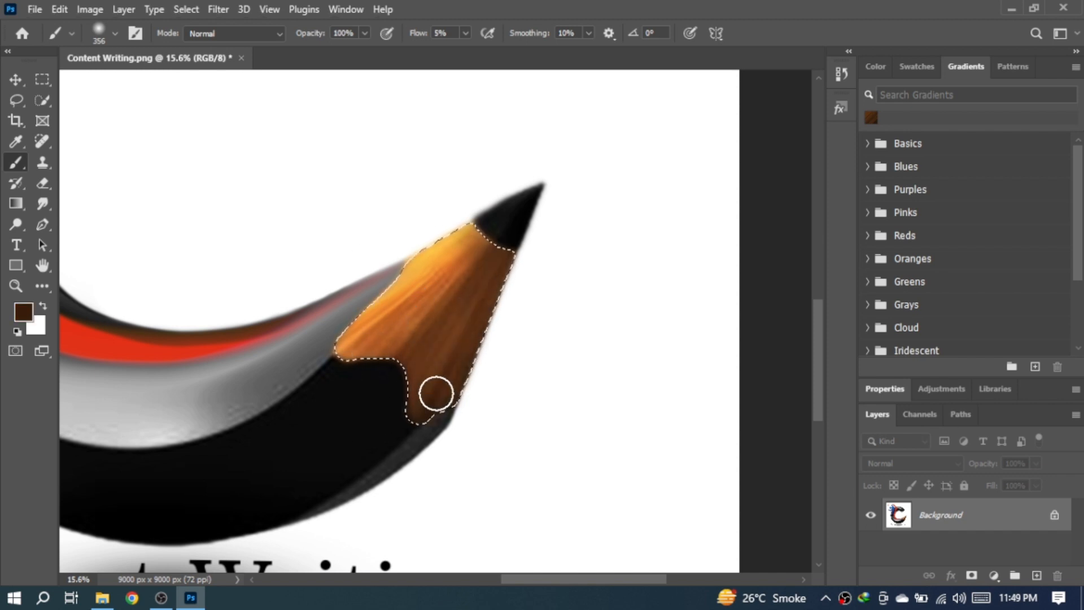
Step: Export the retouched logo as a PNG named Content Writinggh in the Adobe Photo Shope export photo folder
{"action": "scroll", "coordinate": [484, 303], "scroll_direction": "down", "scroll_amount": 5}
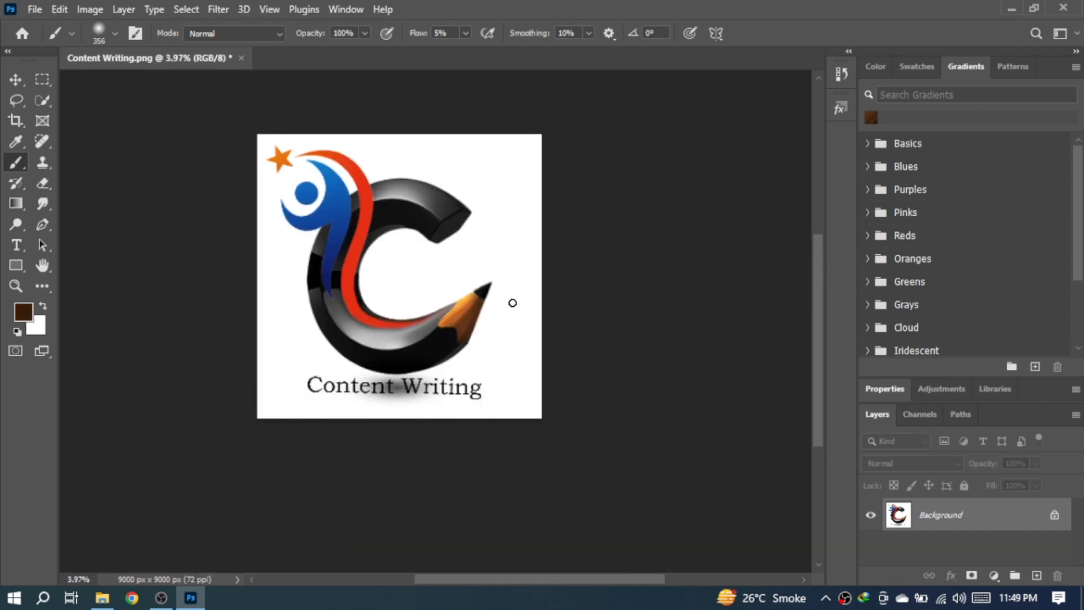
{"action": "scroll", "coordinate": [447, 307], "scroll_direction": "up", "scroll_amount": 1}
{"action": "left_click_drag", "start_coordinate": [383, 279], "coordinate": [427, 276]}
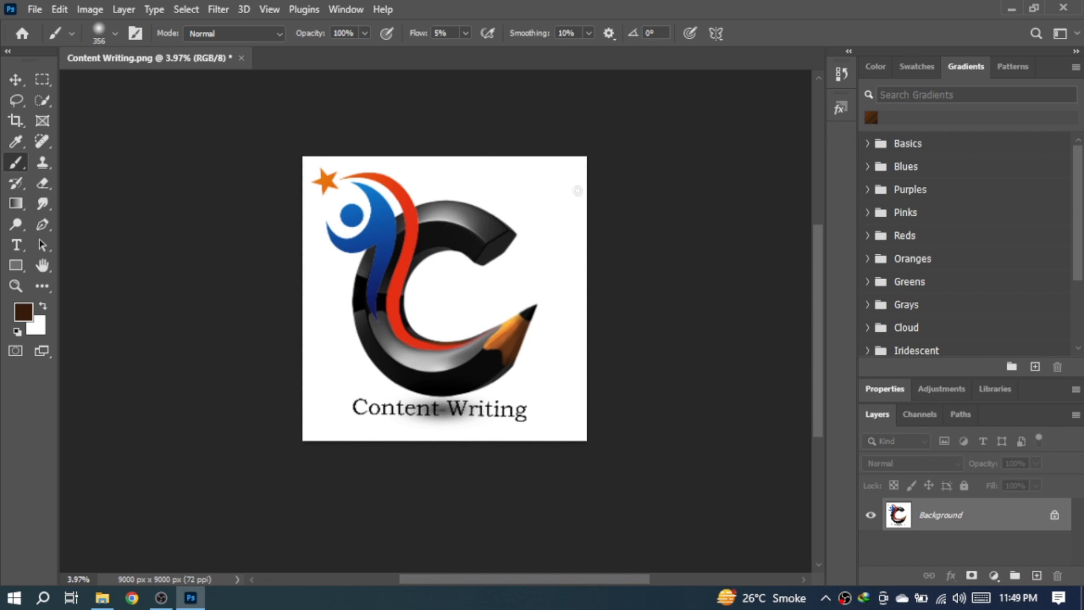
{"action": "left_click", "coordinate": [35, 9]}
{"action": "mouse_move", "coordinate": [142, 252]}
{"action": "left_click", "coordinate": [278, 266]}
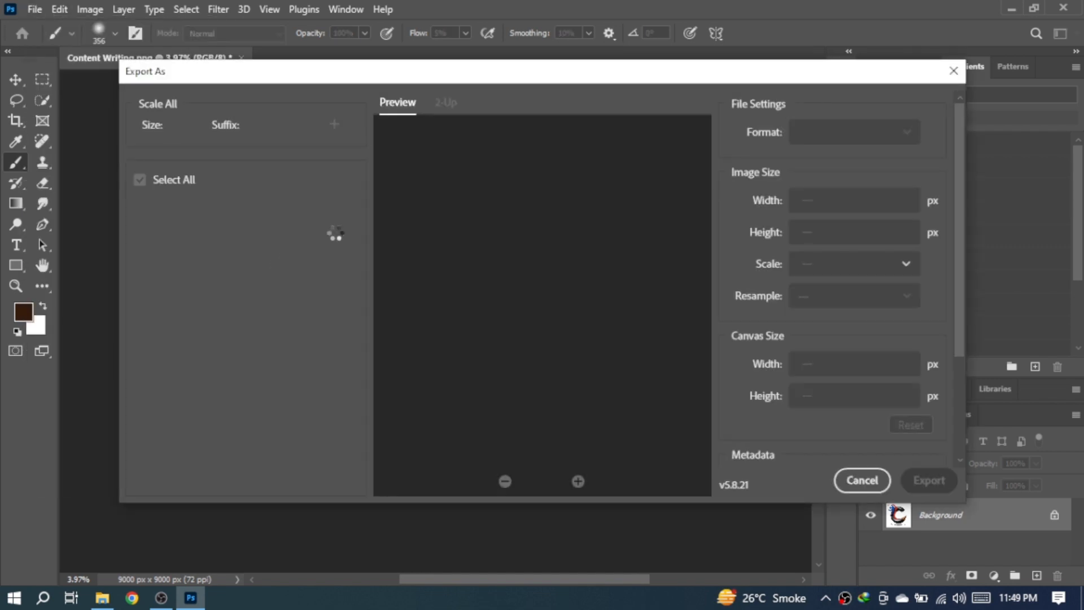
{"action": "left_click", "coordinate": [944, 479]}
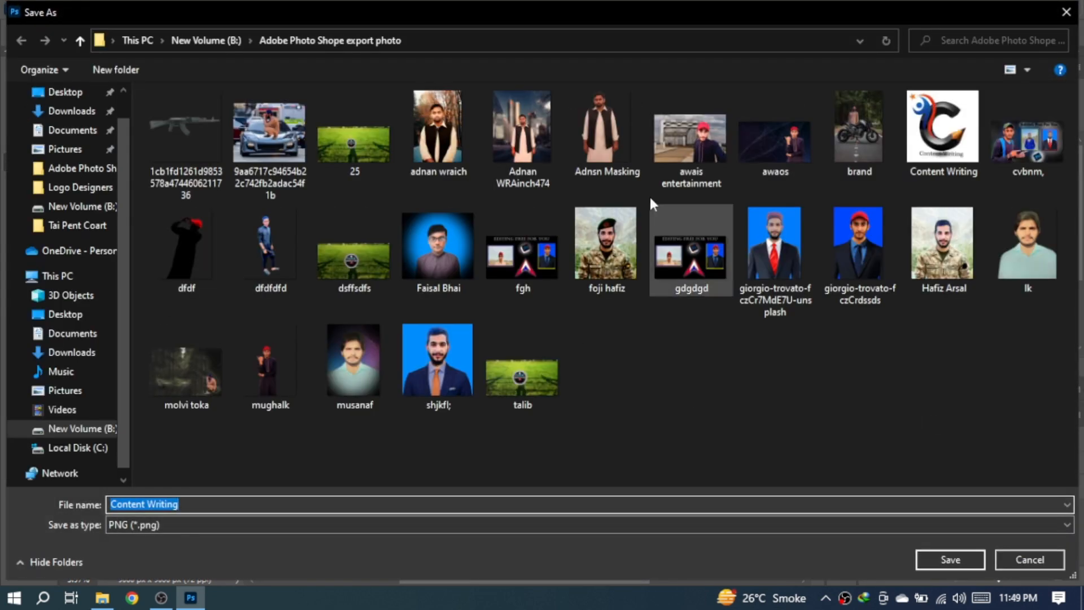
{"action": "left_click", "coordinate": [492, 505]}
{"action": "type", "text": "gh"}
{"action": "left_click", "coordinate": [950, 560]}
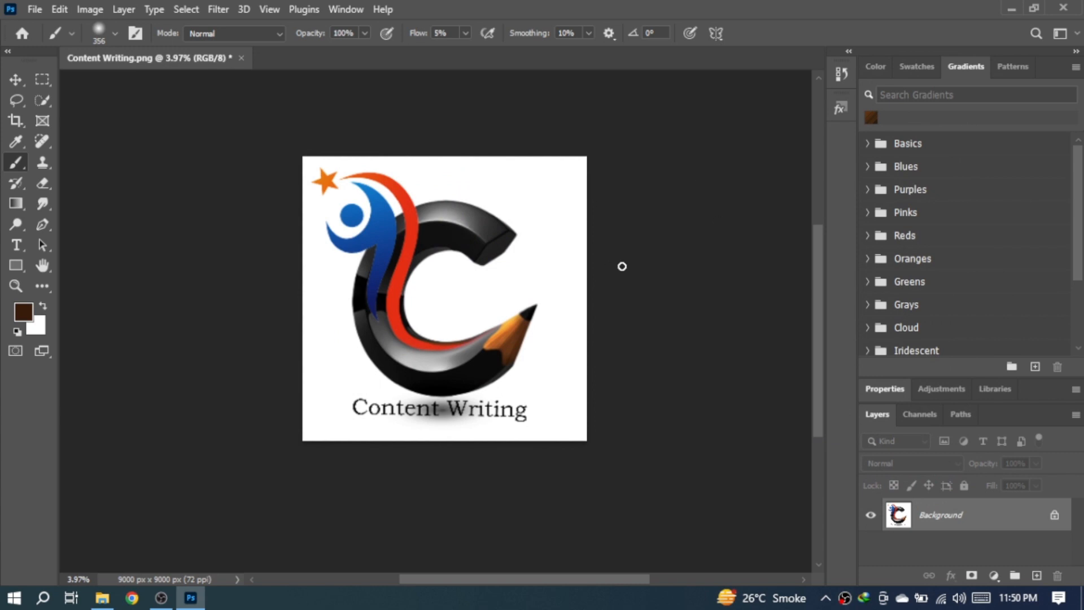
Step: Switch to File Explorer, open the exported Content Writinggh image, inspect it up close and as a whole, and close it
{"action": "left_click", "coordinate": [102, 598]}
{"action": "double_click", "coordinate": [1036, 116]}
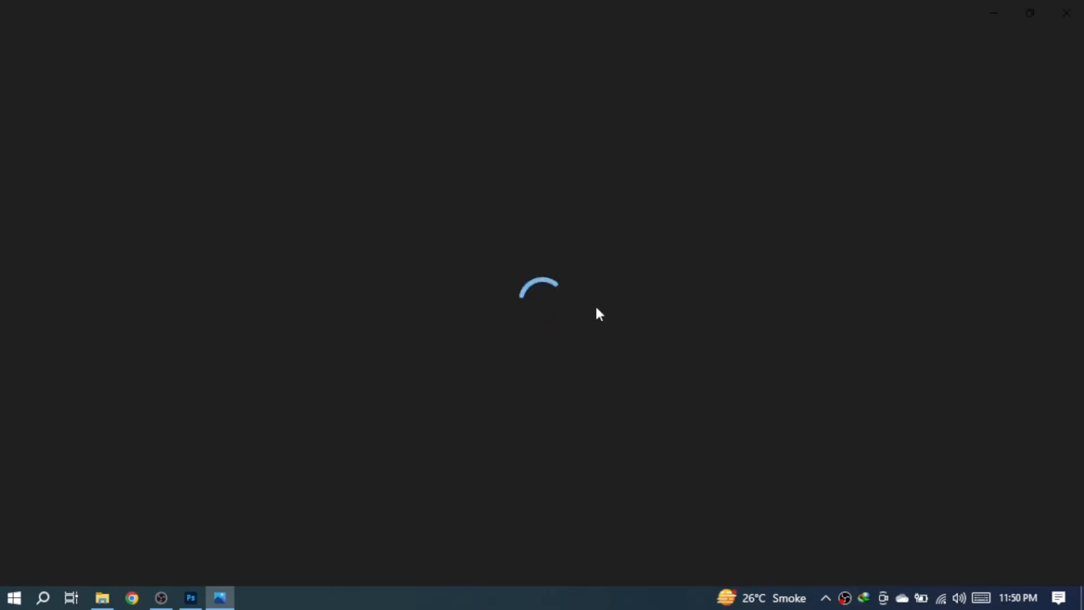
{"action": "scroll", "coordinate": [417, 176], "scroll_direction": "up", "scroll_amount": 2}
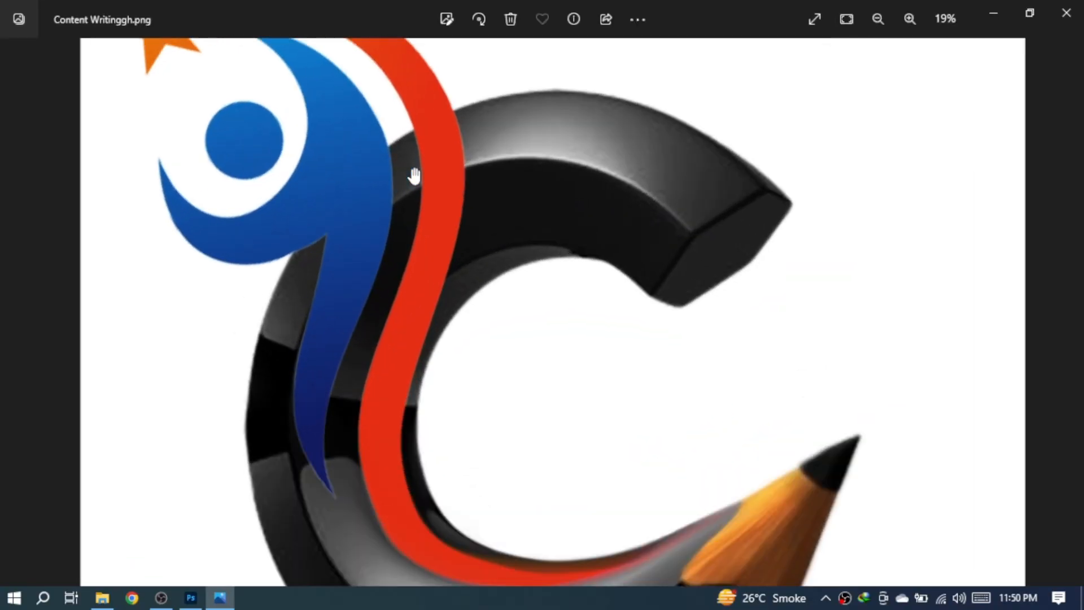
{"action": "scroll", "coordinate": [418, 181], "scroll_direction": "down", "scroll_amount": 2}
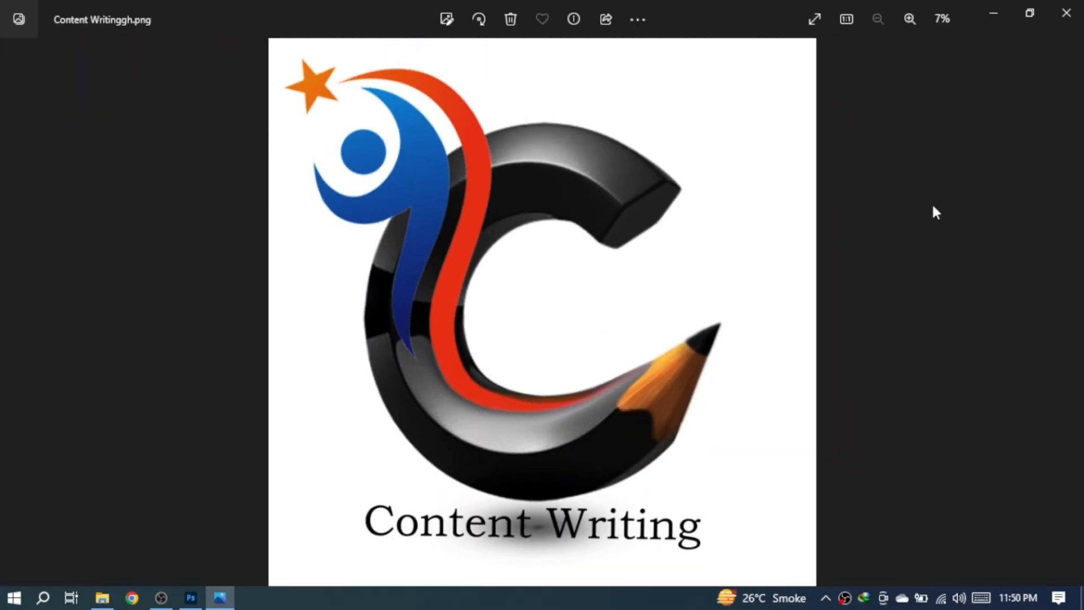
{"action": "left_click", "coordinate": [1066, 10]}
{"action": "left_click", "coordinate": [1065, 9]}
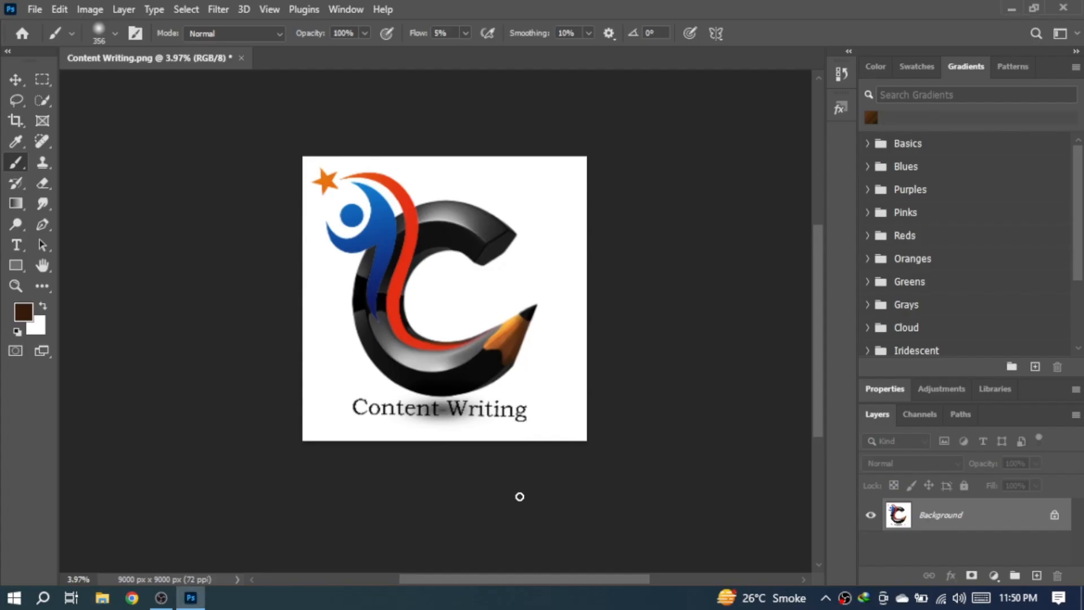
Step: Place the exported Content Writinggh image from the Adobe Photo Shope export photo folder on New Volume (B:) into the Photoshop document
{"action": "left_click", "coordinate": [102, 598]}
{"action": "left_click", "coordinate": [77, 448]}
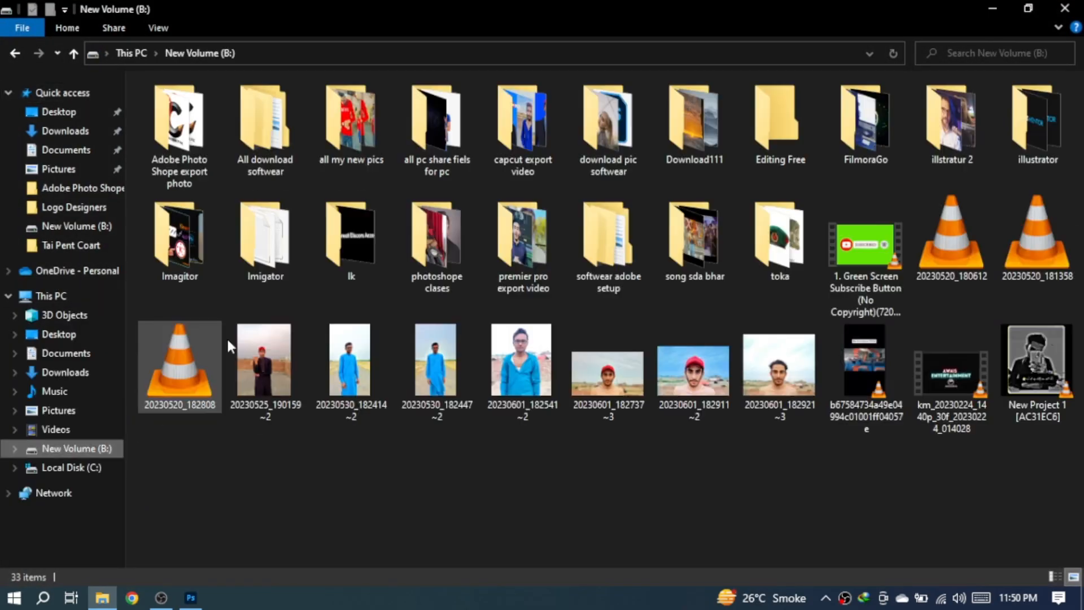
{"action": "double_click", "coordinate": [180, 127]}
{"action": "left_click_drag", "start_coordinate": [461, 463], "coordinate": [443, 354]}
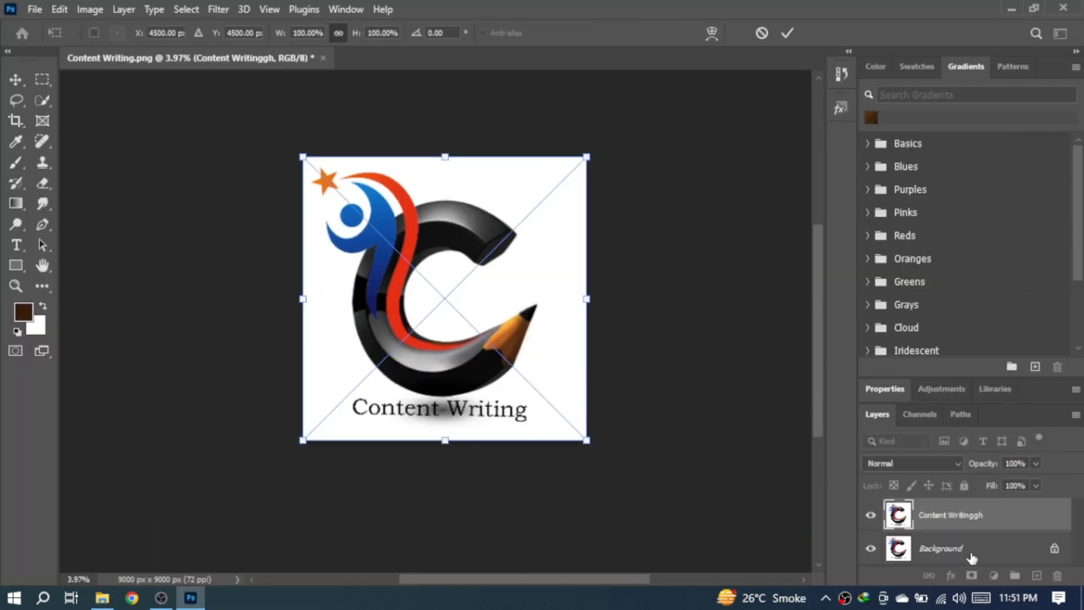
Step: Scale the placed logo's height to 76.81% at full width, and delete the Background layer
{"action": "left_click_drag", "start_coordinate": [448, 155], "coordinate": [455, 264]}
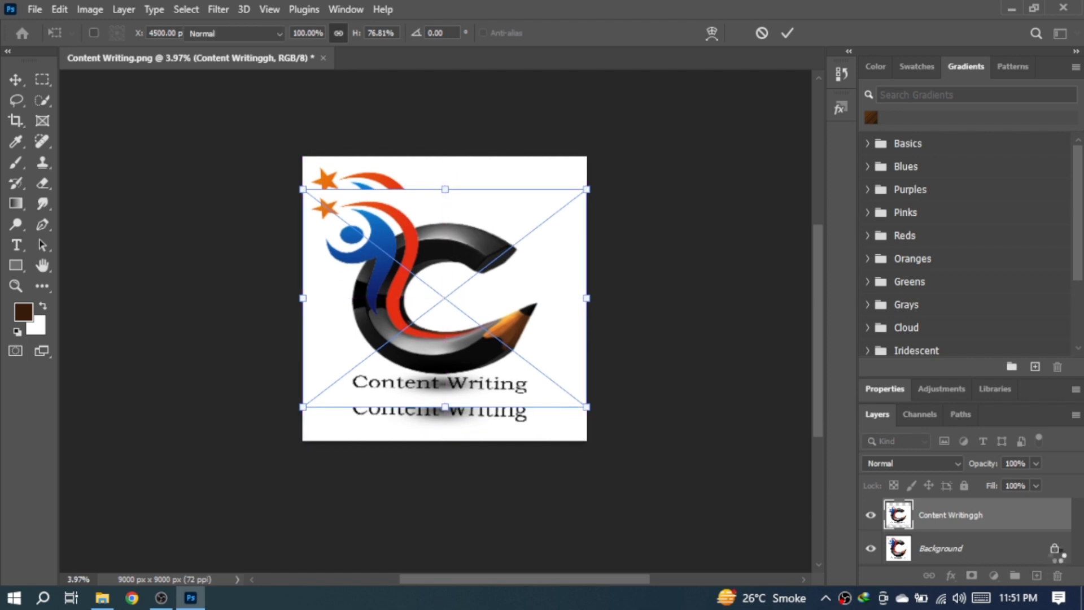
{"action": "left_click", "coordinate": [1054, 548]}
{"action": "left_click_drag", "start_coordinate": [963, 544], "coordinate": [1058, 575]}
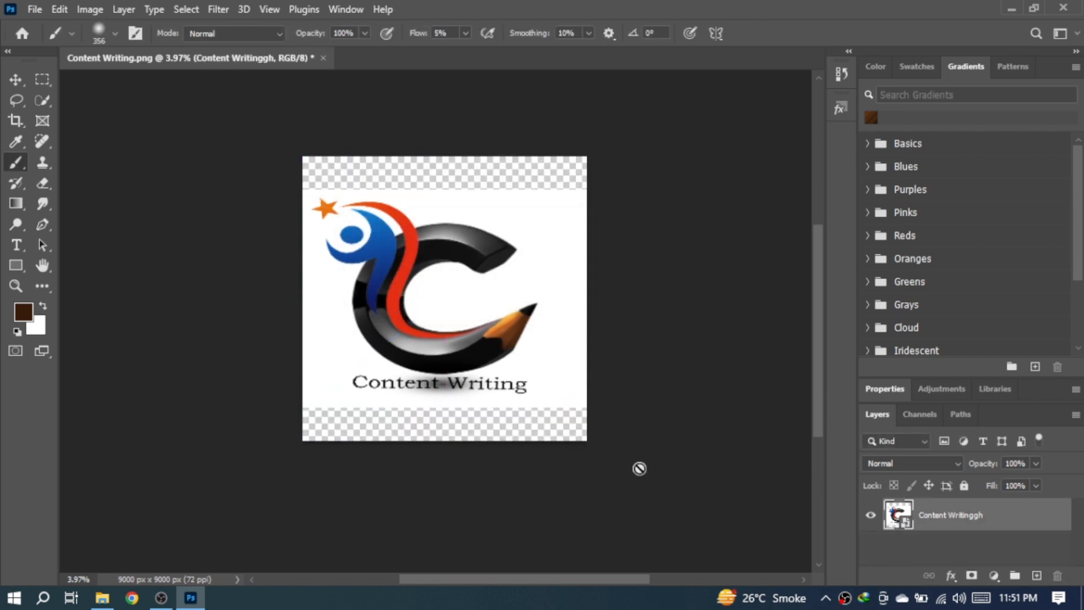
Step: Reduce the height of the Content Writinggh layer further with Free Transform, keeping its full width
{"action": "key", "text": "ctrl+t"}
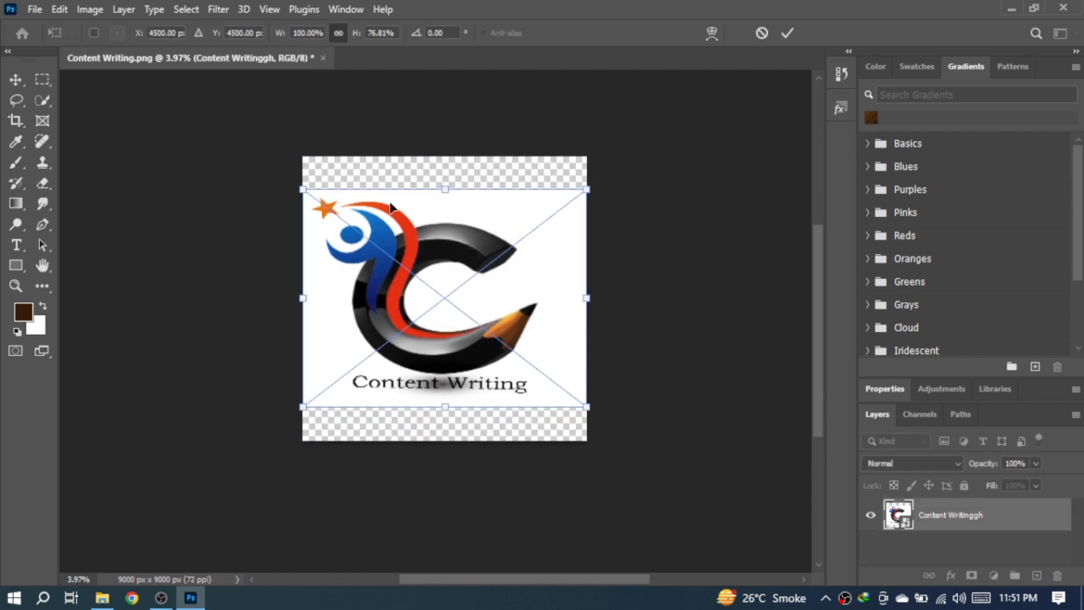
{"action": "left_click_drag", "start_coordinate": [442, 188], "coordinate": [444, 212]}
{"action": "key", "text": "Return"}
Step: Crop away the transparent strips above and below the logo, giving a 9000 x 6184 px canvas
{"action": "key", "text": "c"}
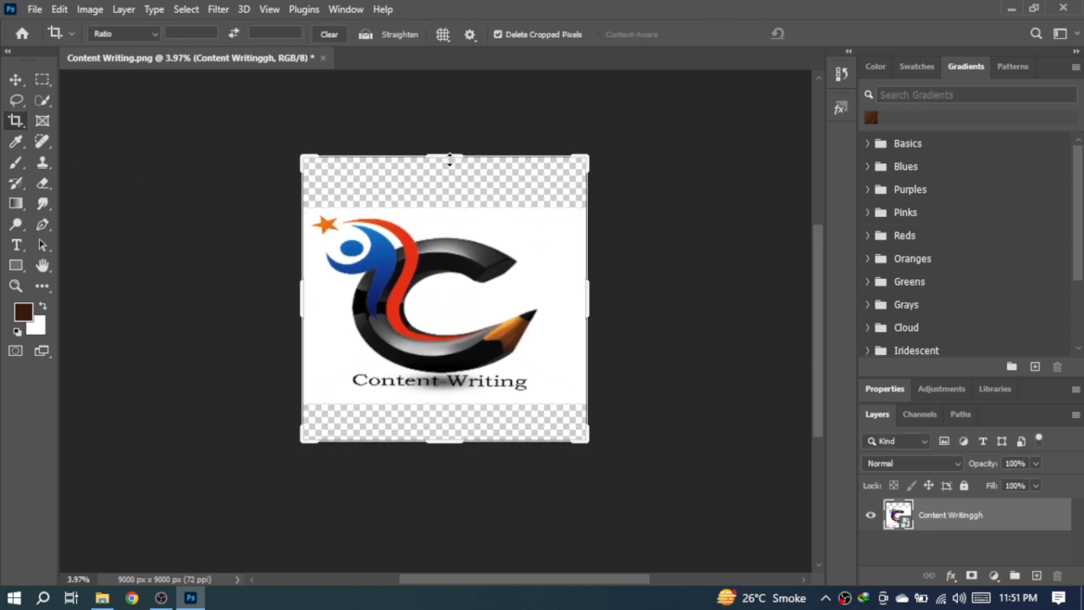
{"action": "left_click_drag", "start_coordinate": [446, 158], "coordinate": [447, 186]}
{"action": "left_click_drag", "start_coordinate": [447, 420], "coordinate": [445, 400]}
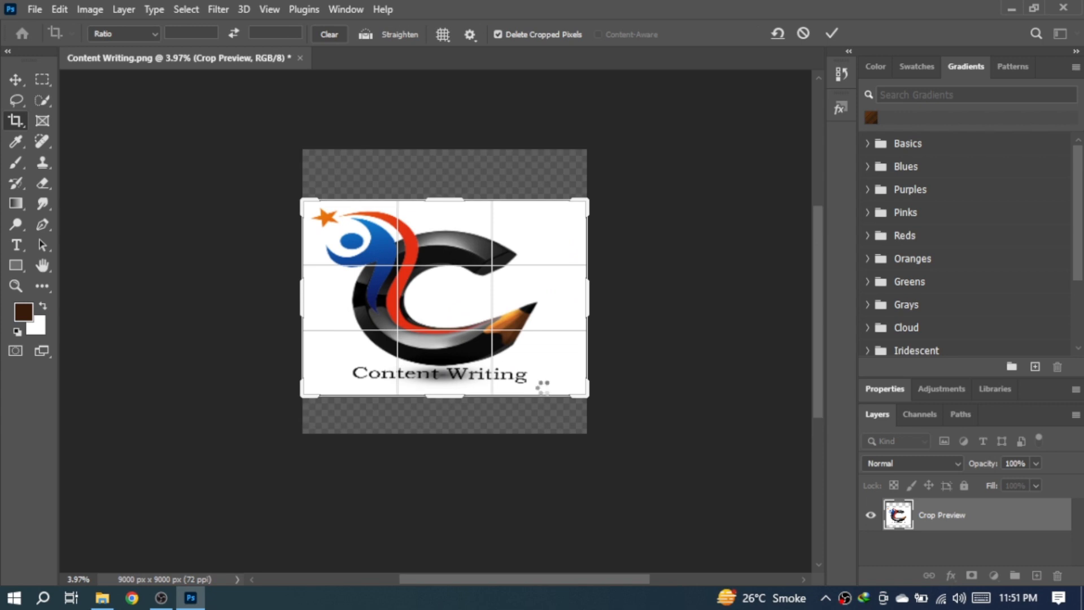
Step: Export the cropped 9000 x 6184 px logo at 100% scale as a PNG file named gfg
{"action": "scroll", "coordinate": [463, 271], "scroll_direction": "up", "scroll_amount": 3}
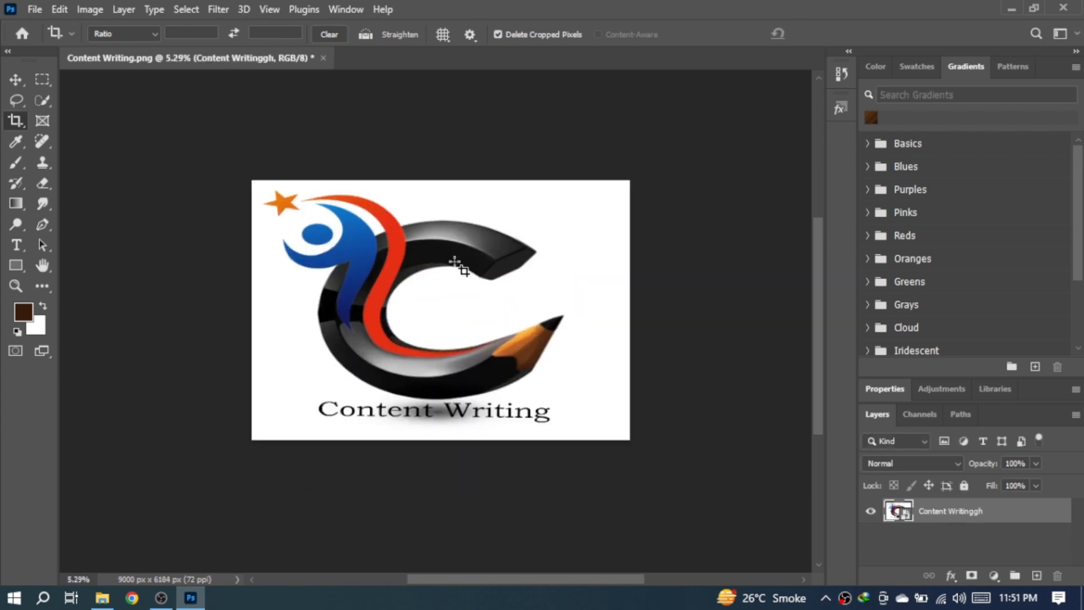
{"action": "left_click", "coordinate": [35, 9]}
{"action": "left_click", "coordinate": [249, 271]}
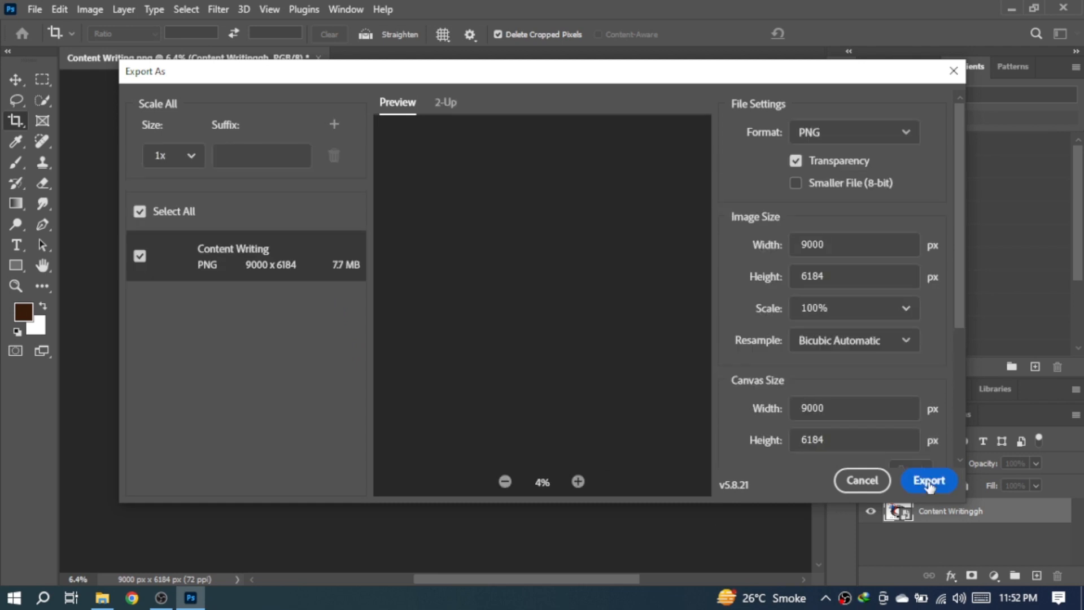
{"action": "left_click", "coordinate": [923, 480]}
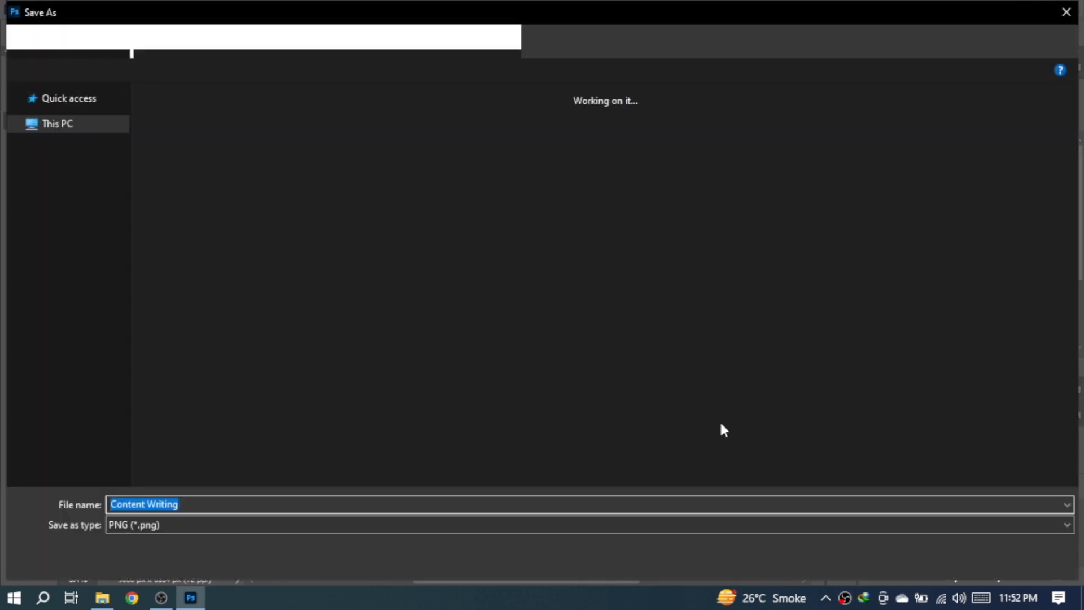
{"action": "type", "text": "gfg"}
{"action": "left_click", "coordinate": [951, 559]}
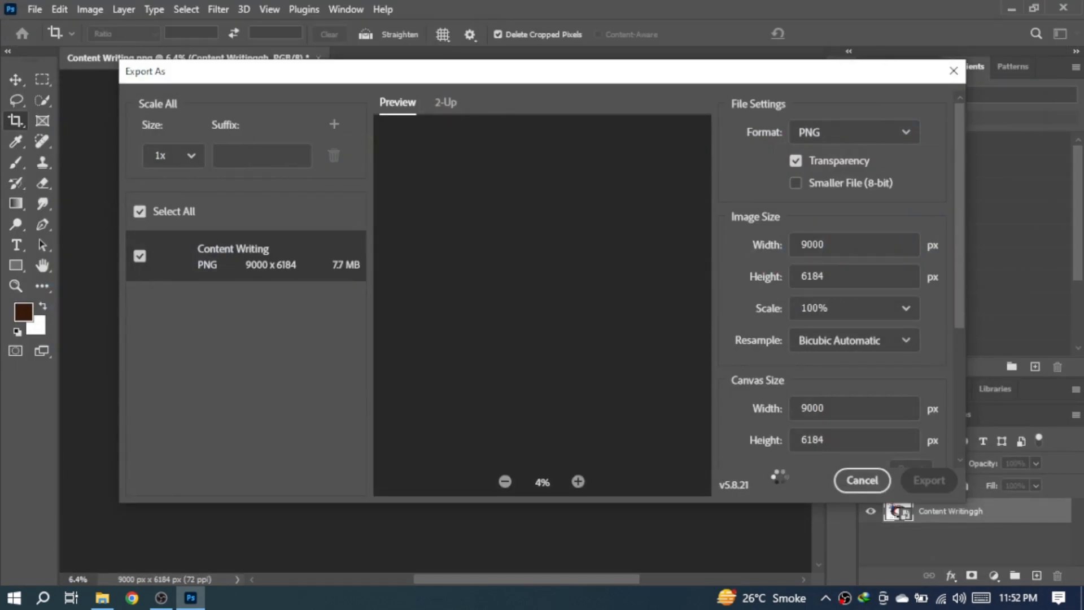